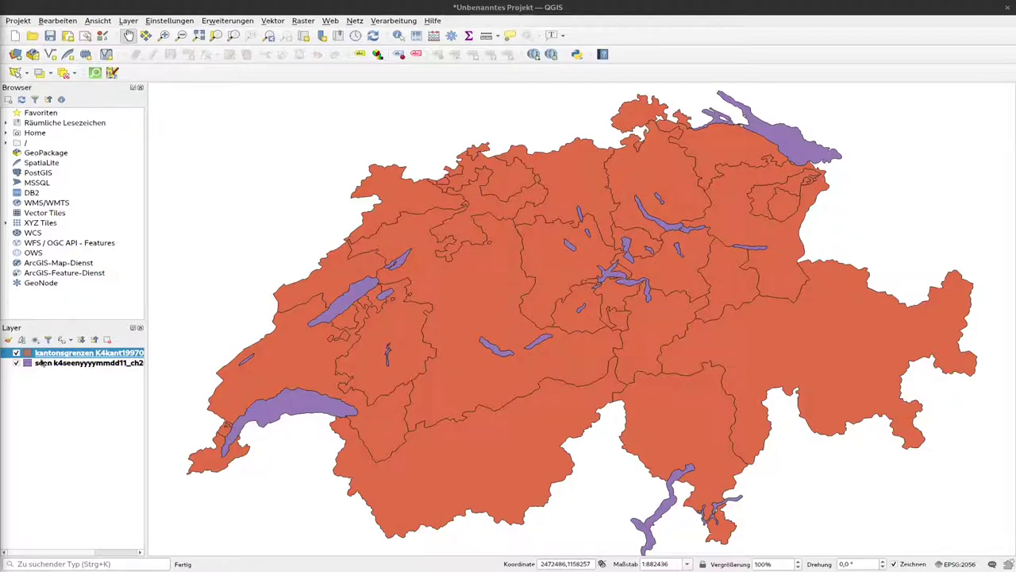
{"action": "left_click", "coordinate": [16, 353]}
{"action": "left_click", "coordinate": [16, 352]}
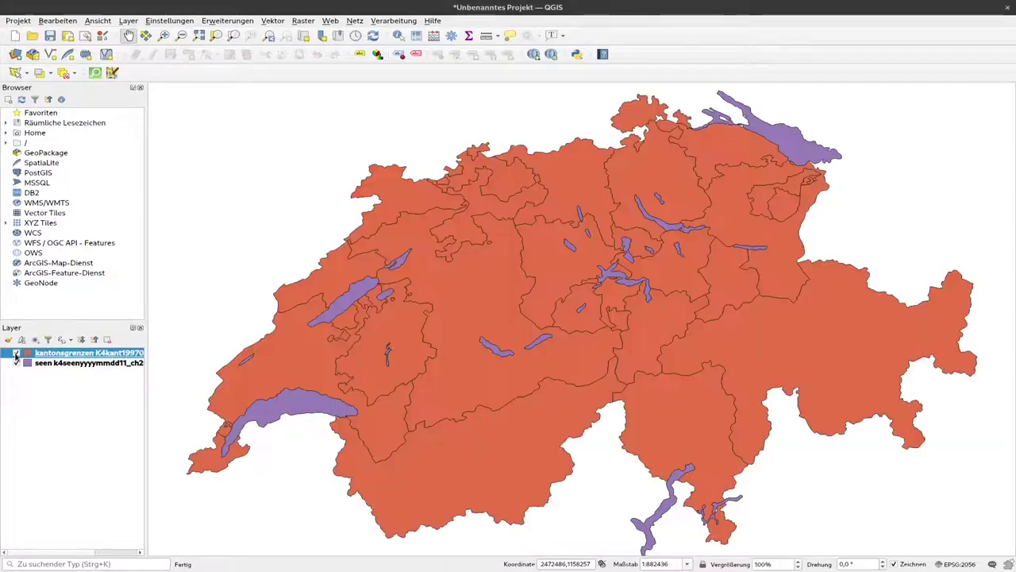
{"action": "left_click", "coordinate": [16, 363]}
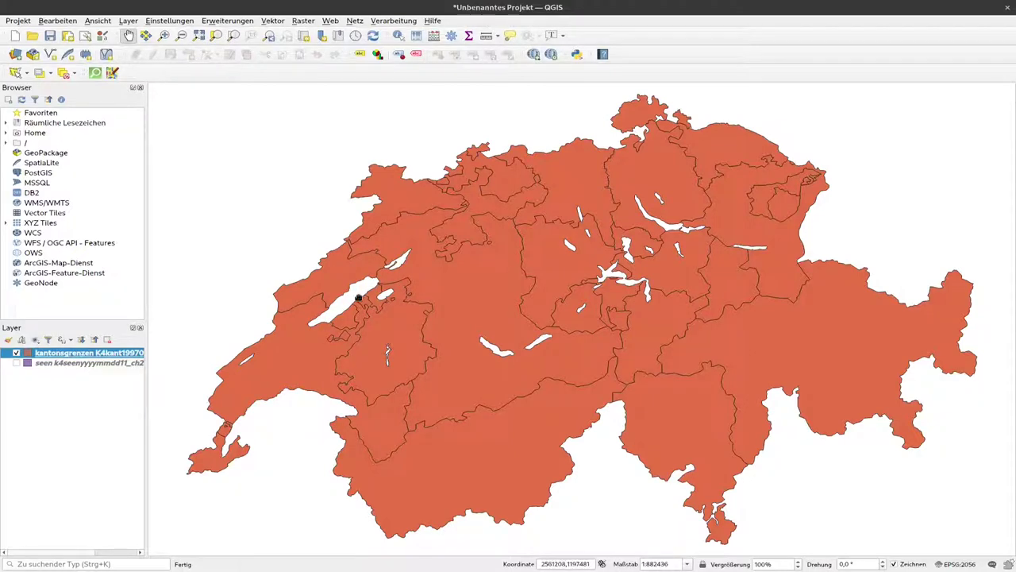
{"action": "left_click", "coordinate": [16, 363]}
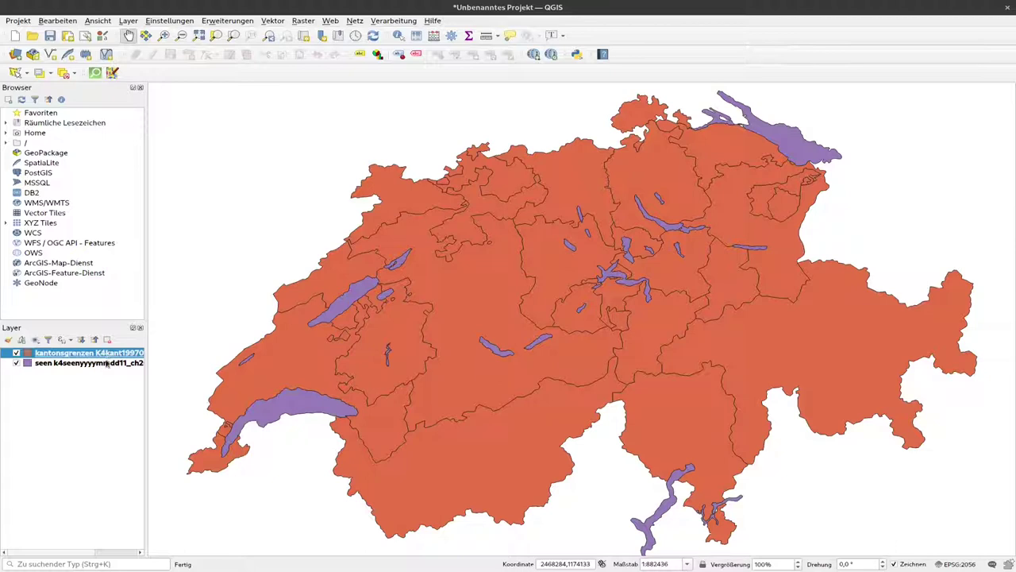
- Open the Vektor > Geoverarbeitungswerkzeuge submenu listing Union, buffer, clip, dissolve and difference
{"action": "left_click", "coordinate": [273, 21]}
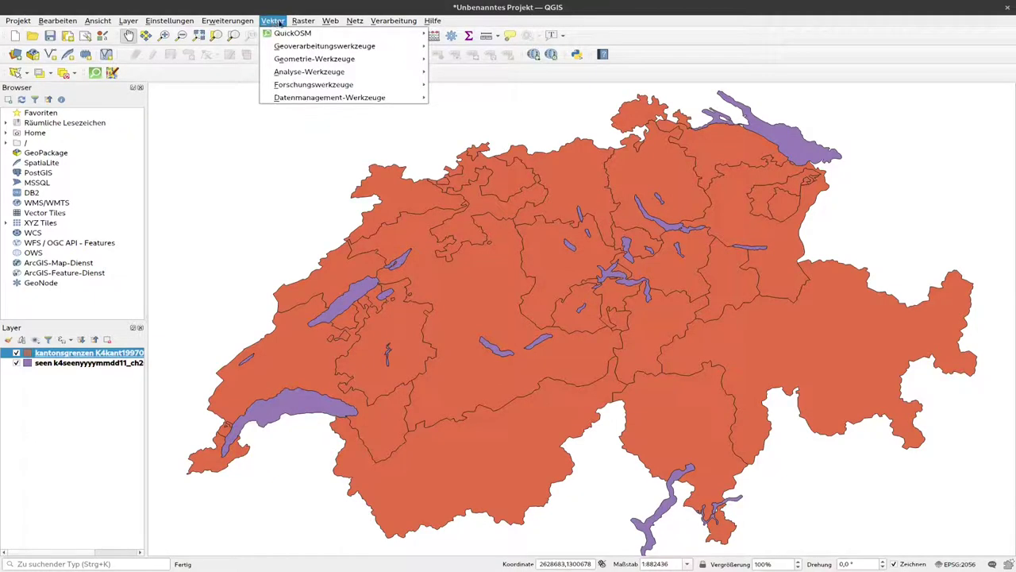
{"action": "mouse_move", "coordinate": [292, 52]}
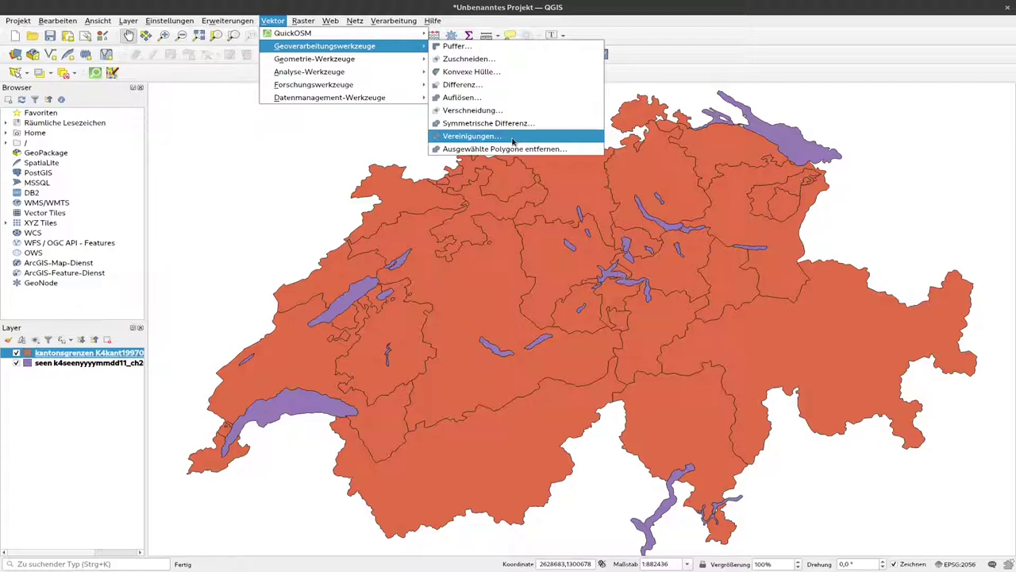
- Set up the Vereinigungen (Union) tool with the lakes layer as overlay, briefly checking advanced parameters
{"action": "left_click", "coordinate": [512, 141]}
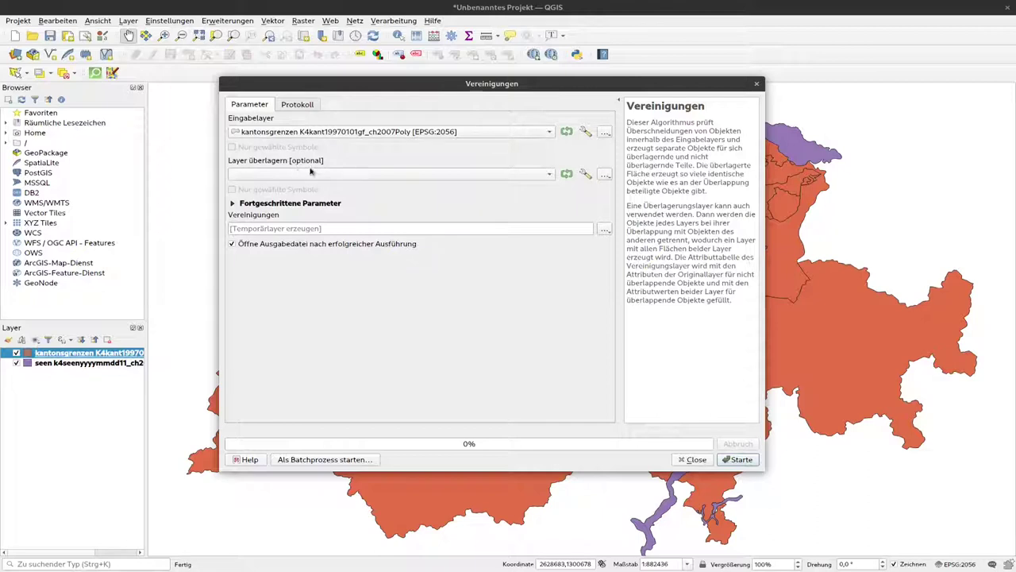
{"action": "left_click", "coordinate": [435, 178]}
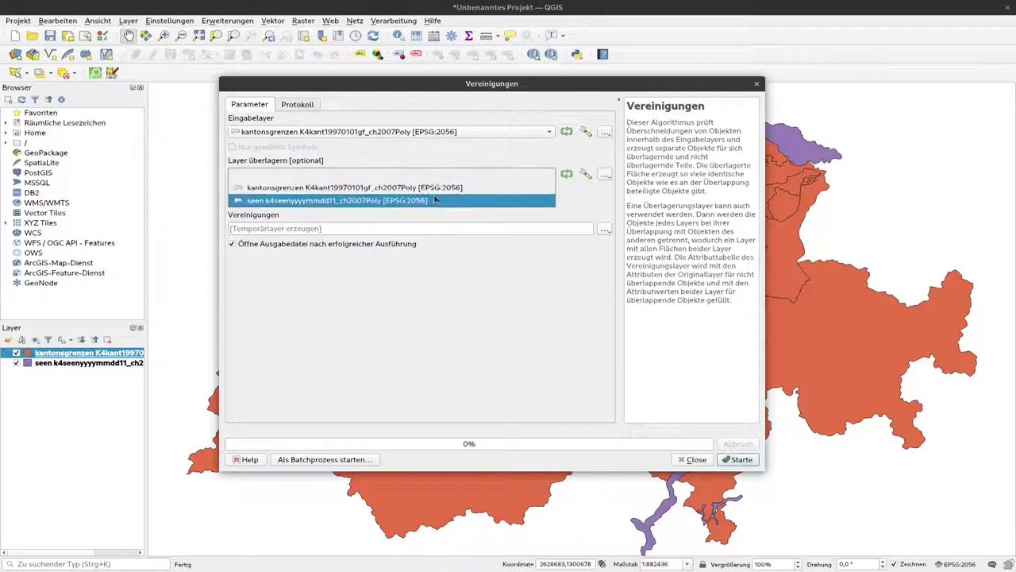
{"action": "left_click", "coordinate": [369, 203]}
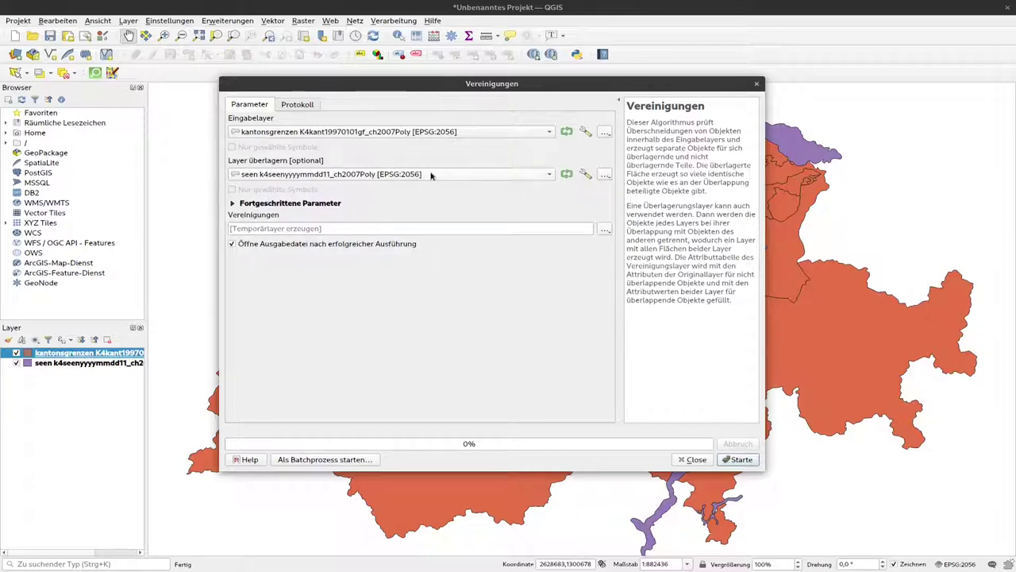
{"action": "left_click", "coordinate": [233, 203]}
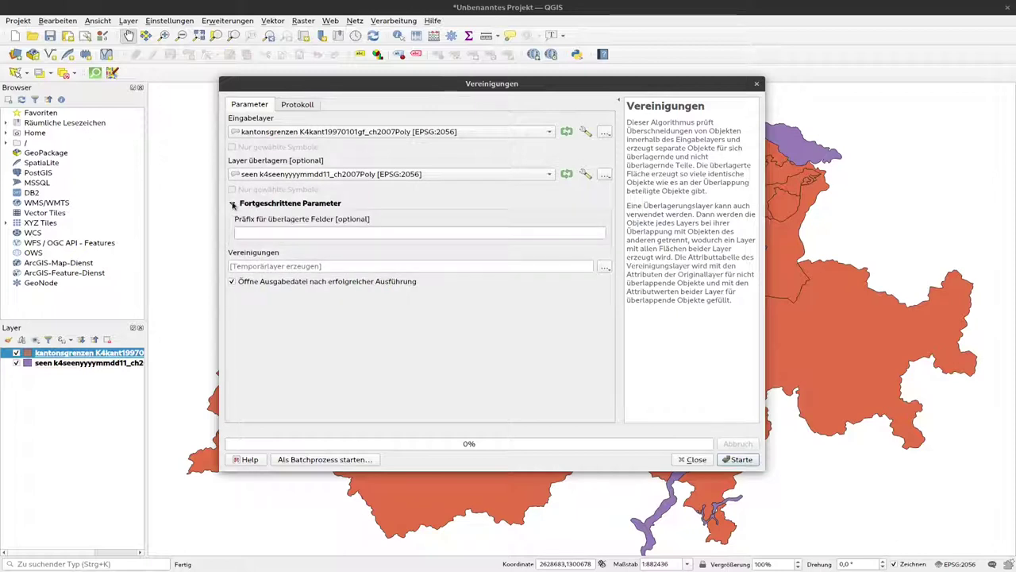
{"action": "left_click", "coordinate": [232, 204]}
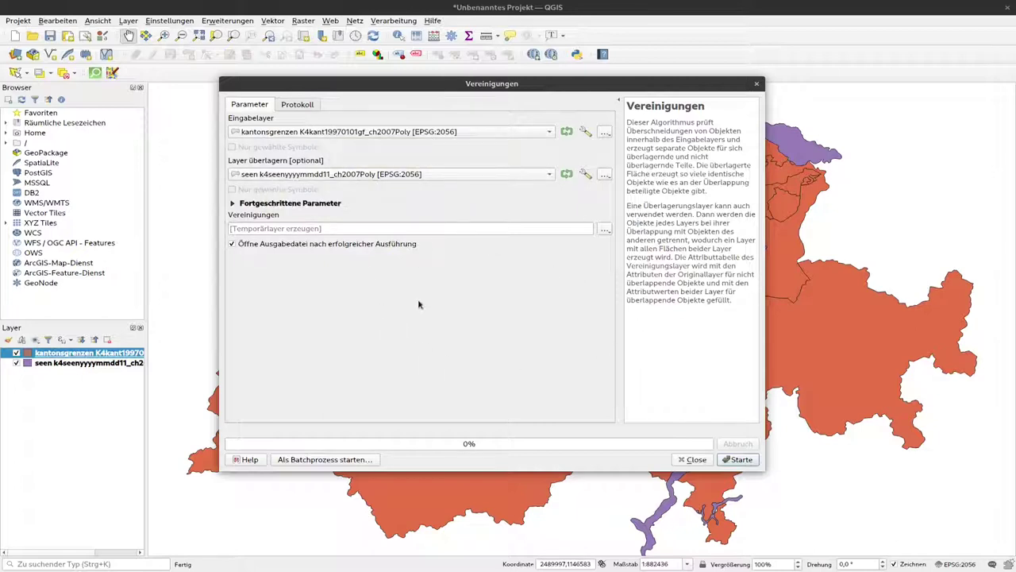
- Run the Union, review its log, and toggle the new green Vereinigungen layer to compare
{"action": "left_click", "coordinate": [741, 460]}
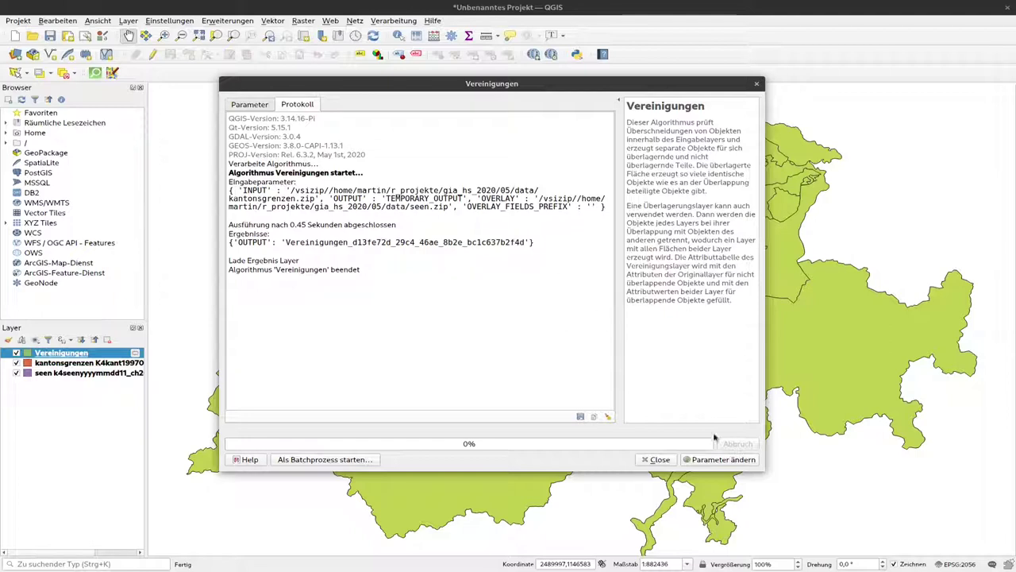
{"action": "left_click", "coordinate": [253, 107]}
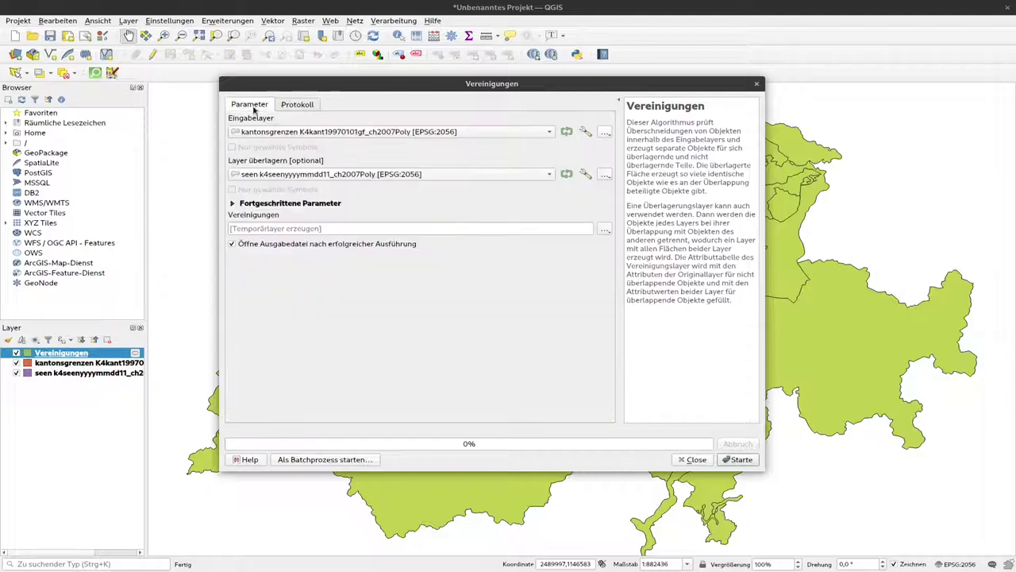
{"action": "left_click", "coordinate": [298, 106]}
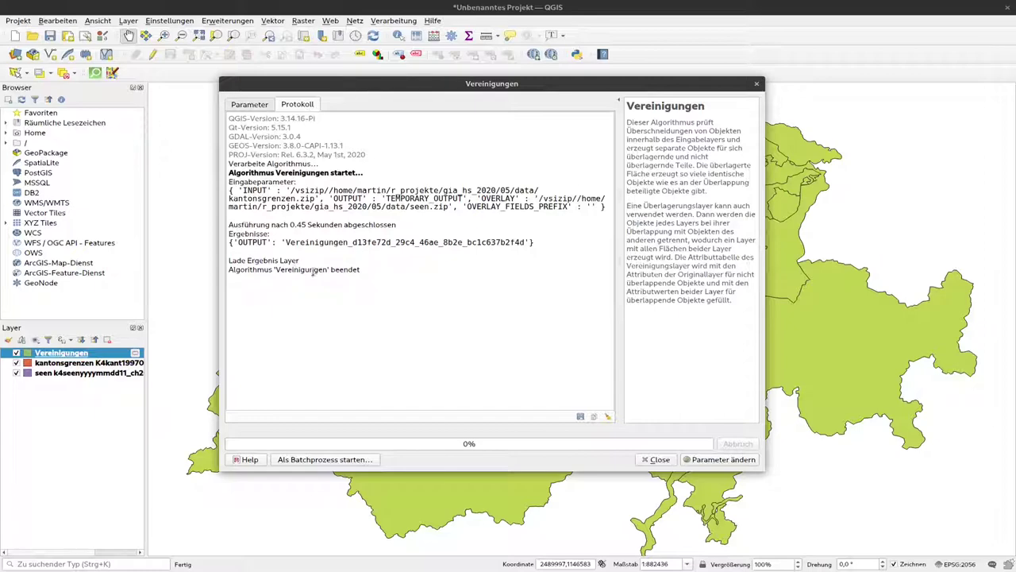
{"action": "left_click", "coordinate": [660, 459]}
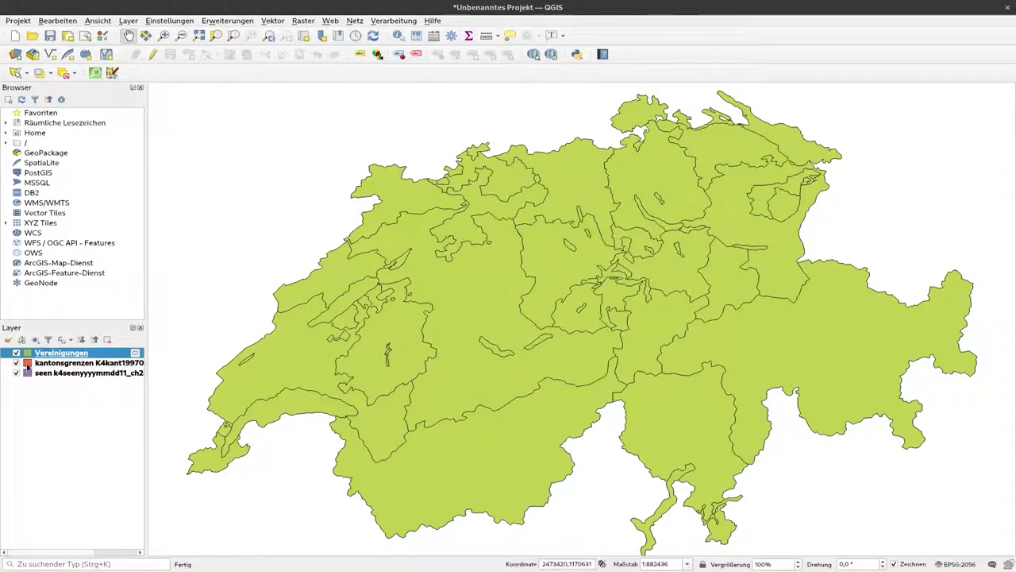
{"action": "left_click", "coordinate": [16, 353]}
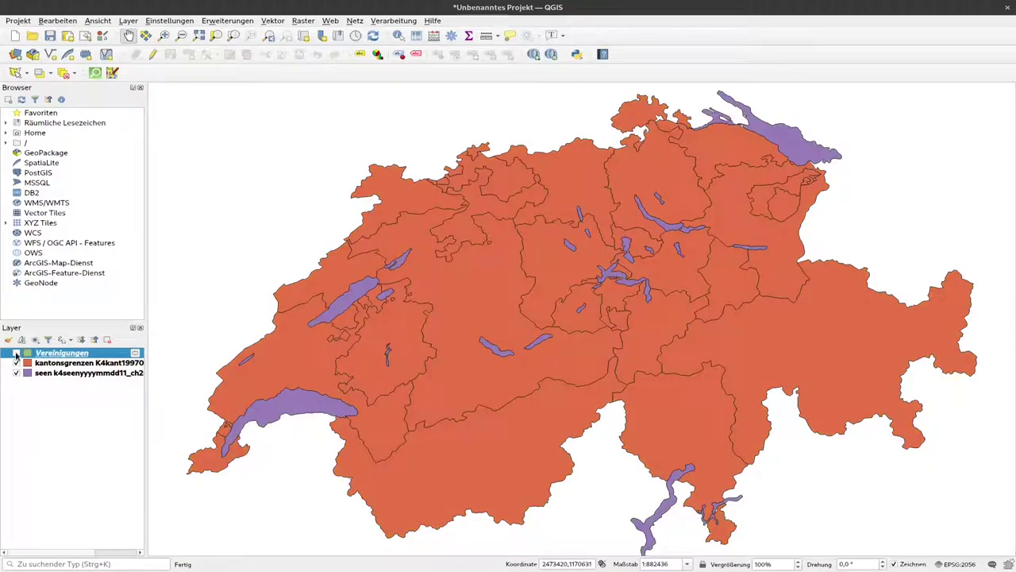
{"action": "left_click", "coordinate": [16, 353]}
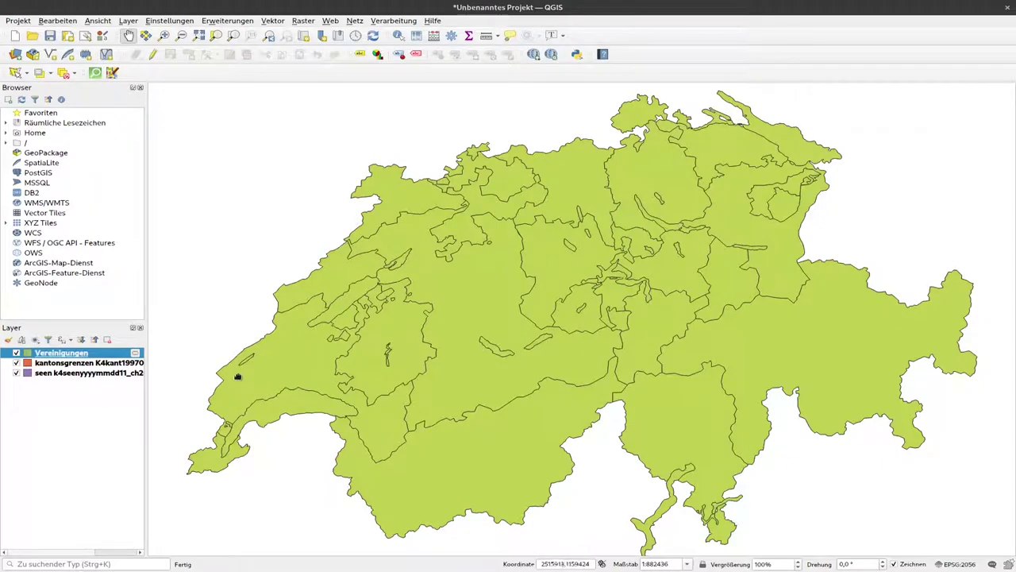
- Inspect the 63 combined features in the Vereinigungen attribute table, then close it
{"action": "right_click", "coordinate": [81, 356]}
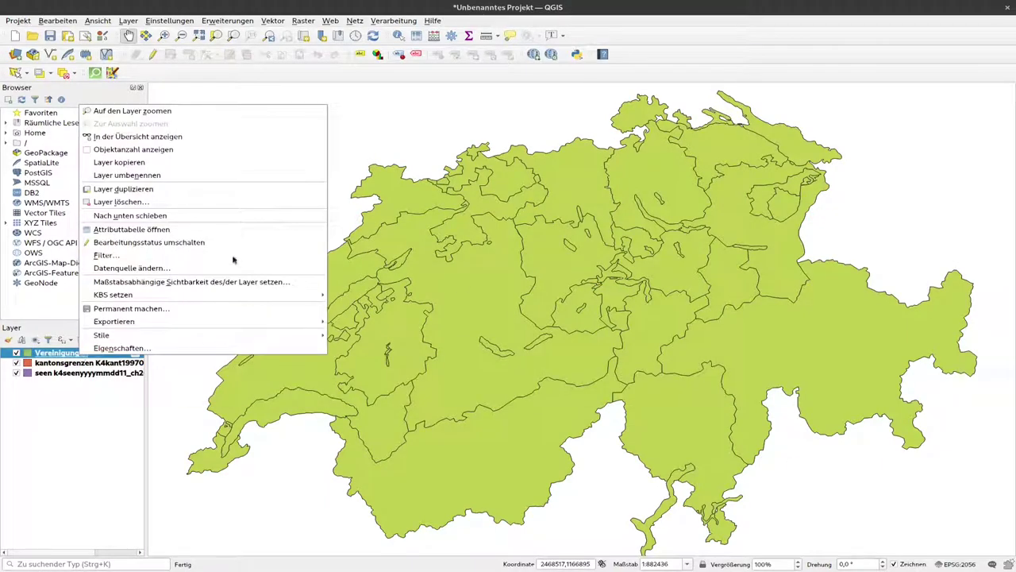
{"action": "left_click", "coordinate": [229, 231]}
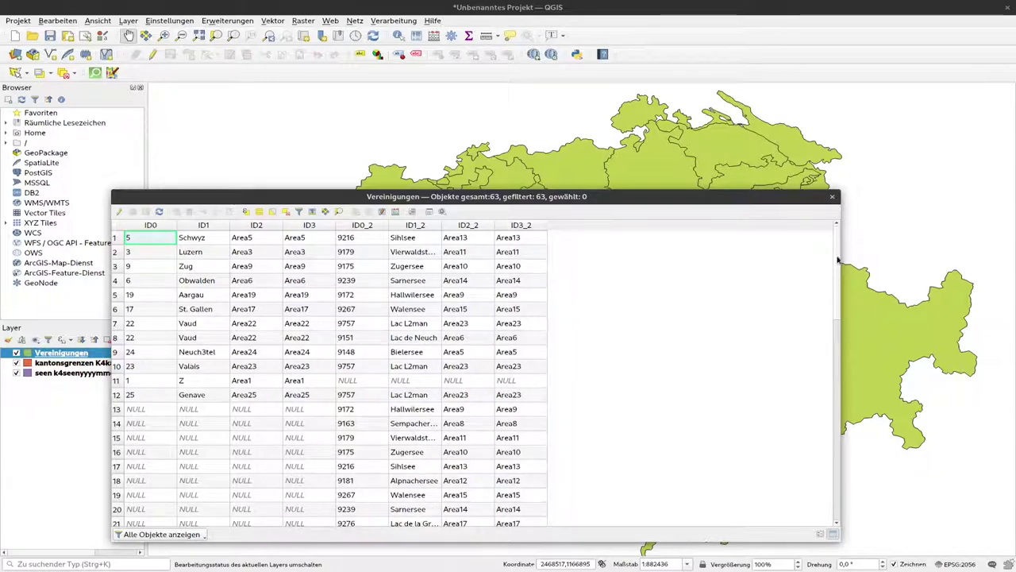
{"action": "left_click_drag", "start_coordinate": [837, 260], "coordinate": [824, 460]}
{"action": "scroll", "coordinate": [824, 459], "scroll_direction": "up", "scroll_amount": 2}
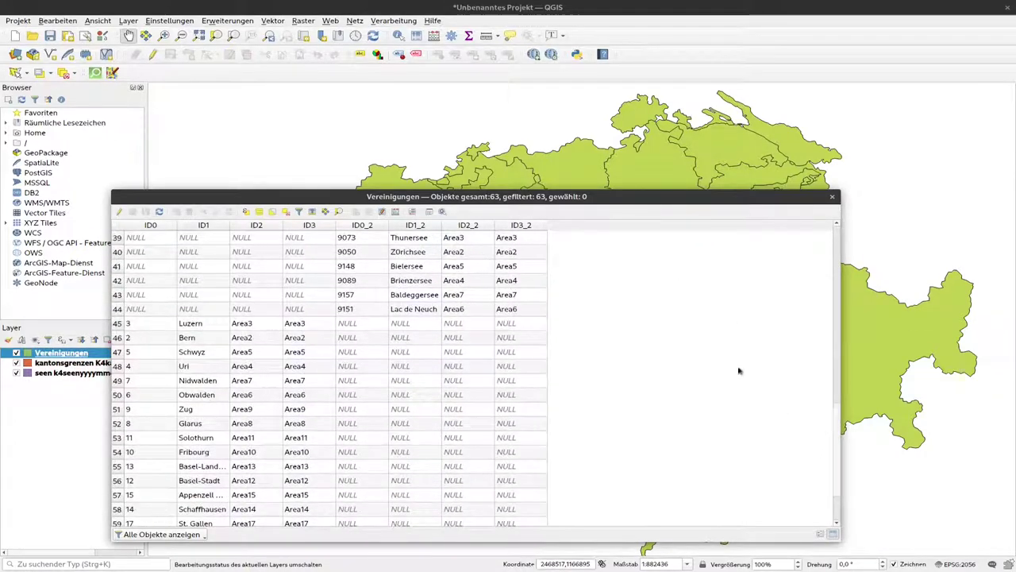
{"action": "left_click_drag", "start_coordinate": [836, 416], "coordinate": [824, 463]}
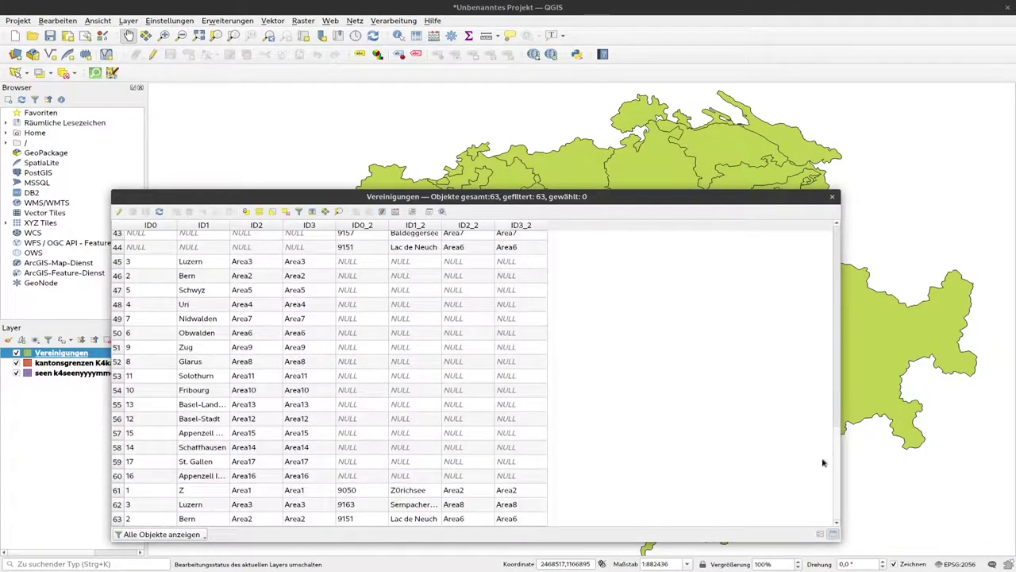
{"action": "left_click", "coordinate": [832, 199]}
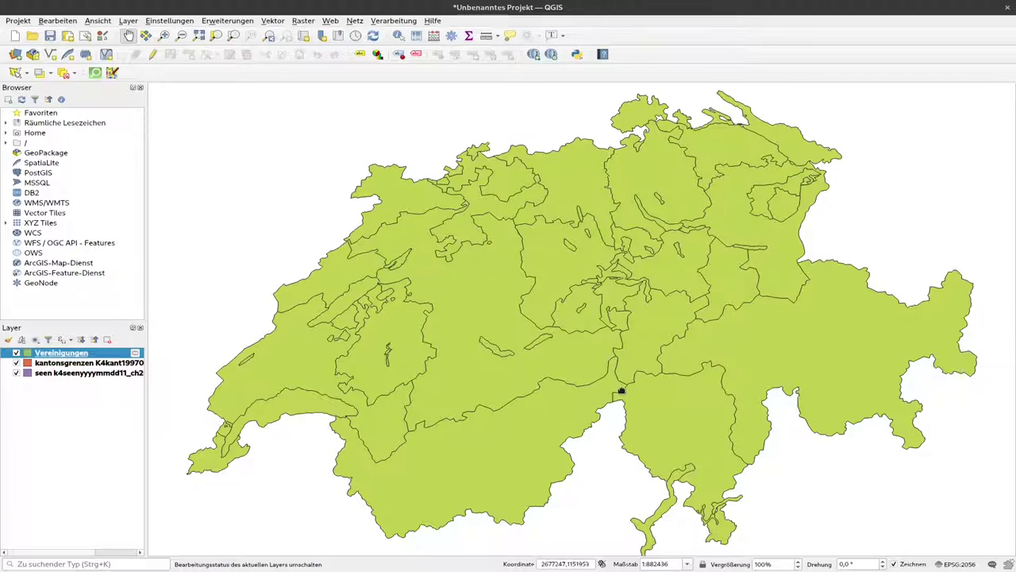
- Open the Auflösen (Dissolve) tool with Vereinigungen as input and temporary output
{"action": "left_click", "coordinate": [272, 21]}
{"action": "mouse_move", "coordinate": [280, 48]}
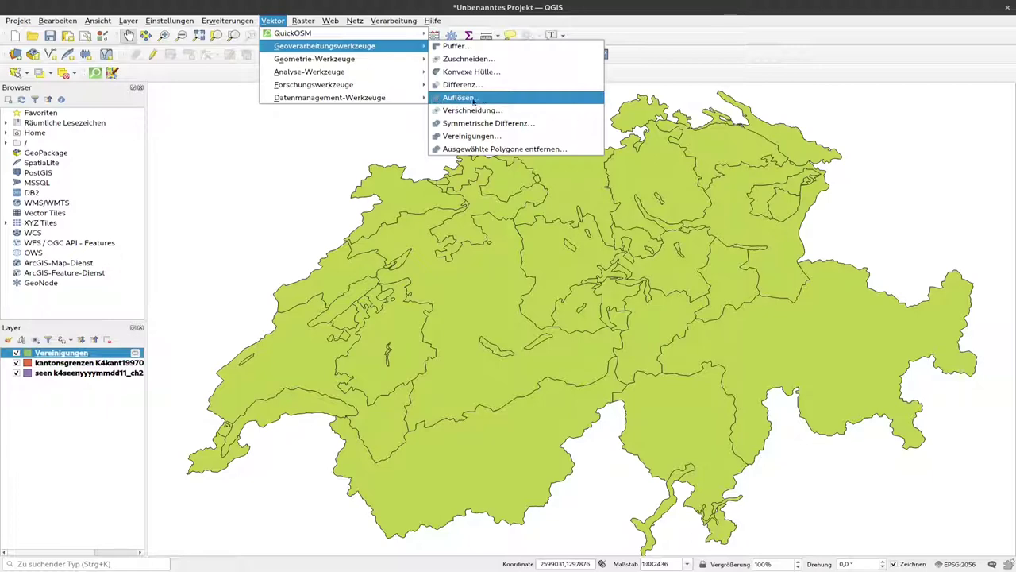
{"action": "left_click", "coordinate": [480, 100]}
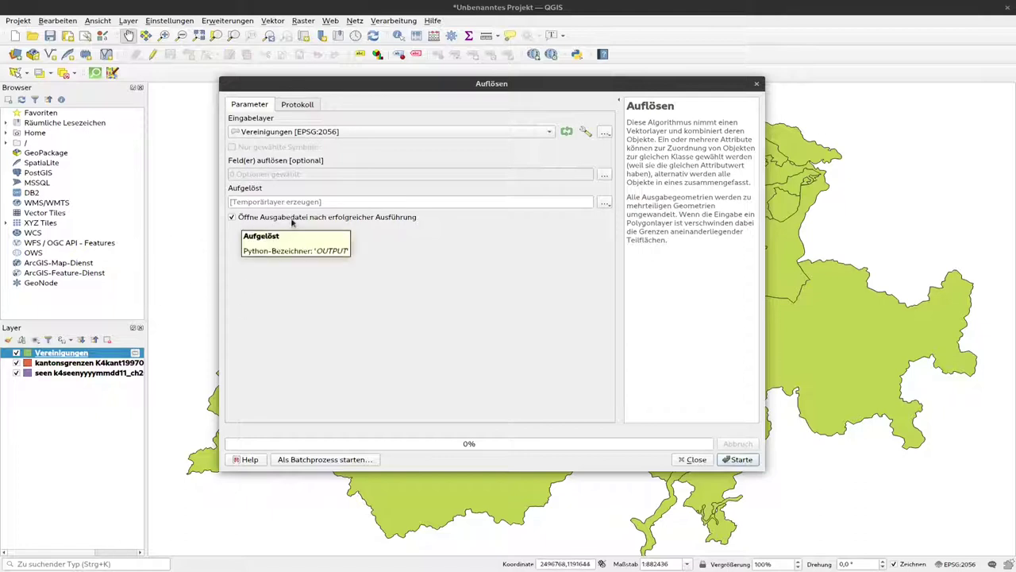
- Run the dissolve to create the single-polygon Aufgelöst layer, then close the dialog
{"action": "left_click", "coordinate": [740, 459]}
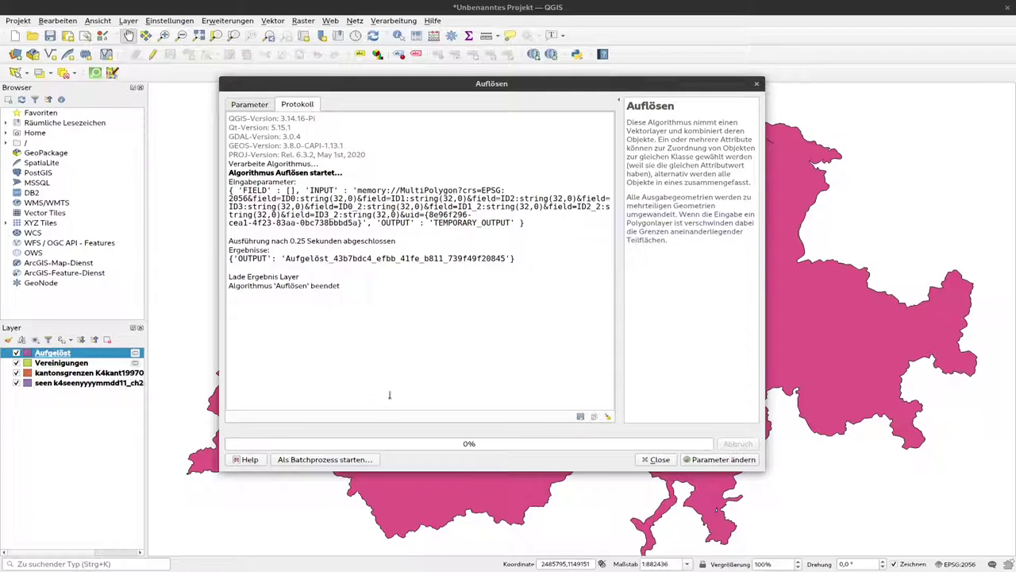
{"action": "left_click", "coordinate": [659, 461]}
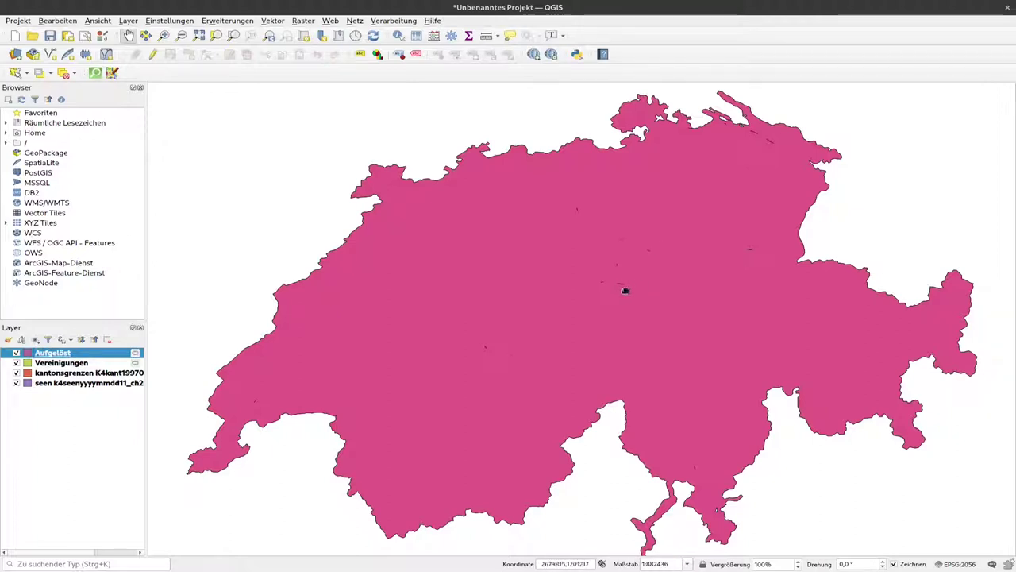
{"action": "scroll", "coordinate": [624, 287], "scroll_direction": "up", "scroll_amount": 1}
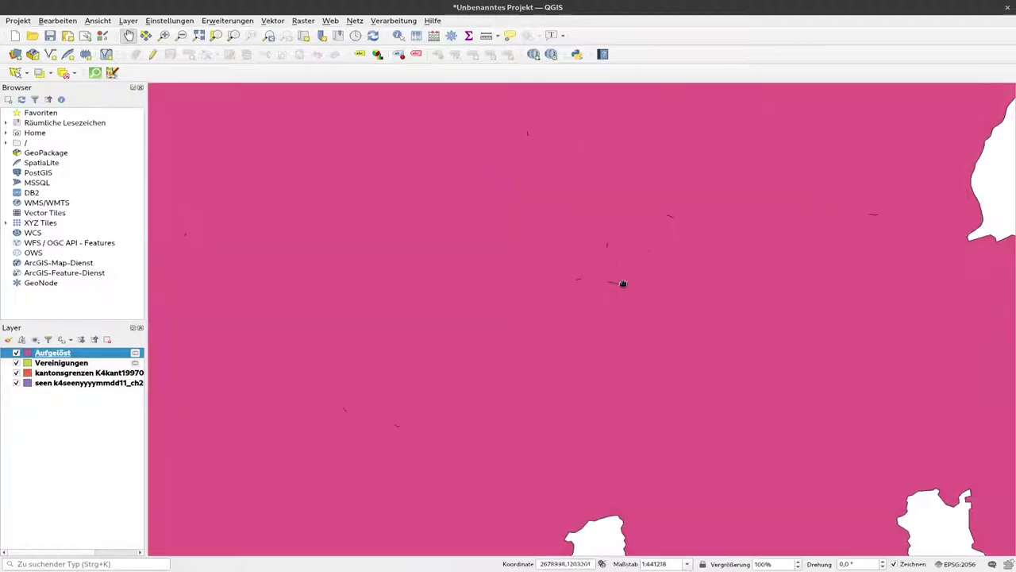
{"action": "scroll", "coordinate": [613, 281], "scroll_direction": "up", "scroll_amount": 2}
{"action": "scroll", "coordinate": [613, 282], "scroll_direction": "up", "scroll_amount": 1}
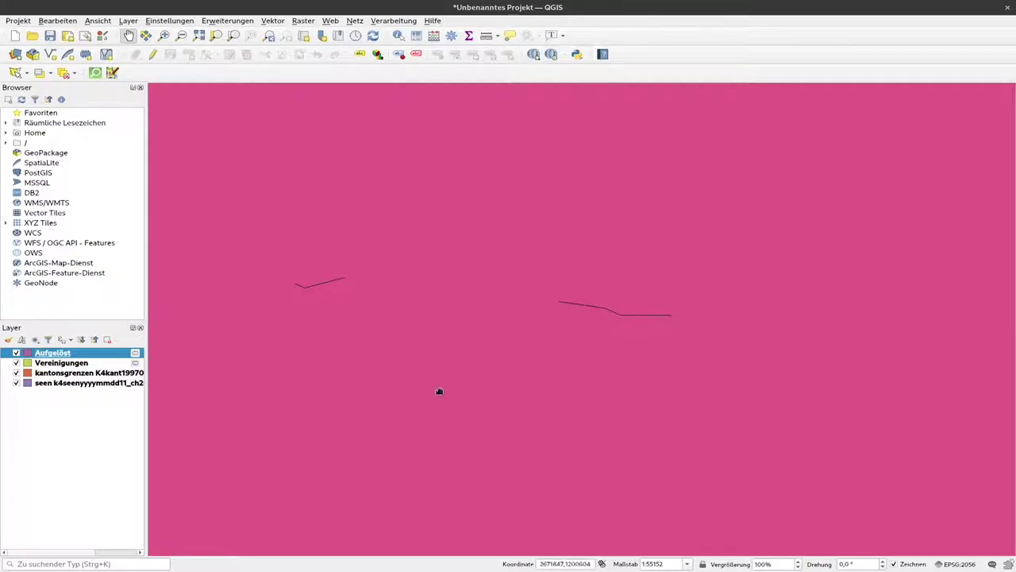
{"action": "scroll", "coordinate": [440, 389], "scroll_direction": "down", "scroll_amount": 4}
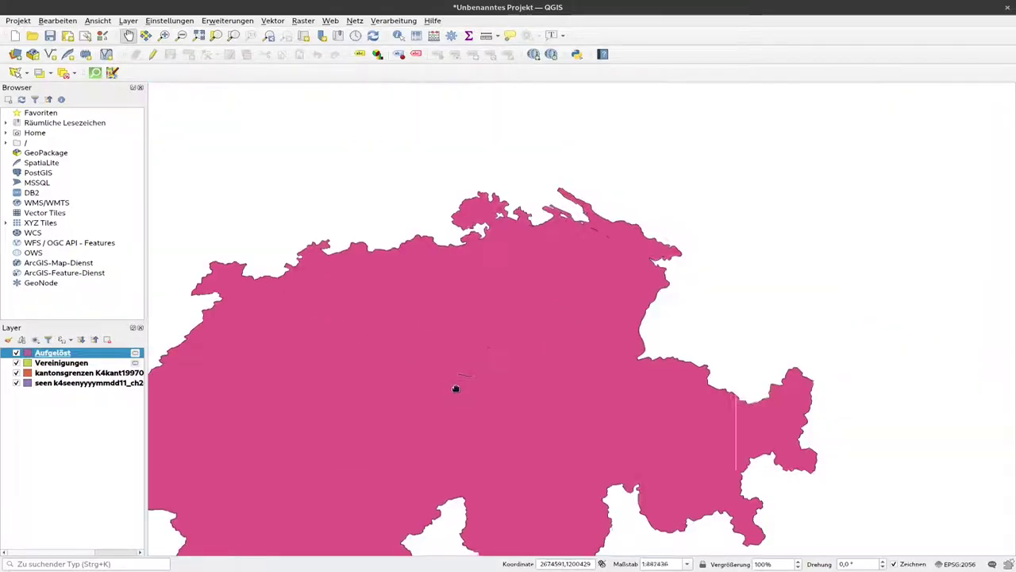
{"action": "left_click_drag", "start_coordinate": [456, 390], "coordinate": [514, 374]}
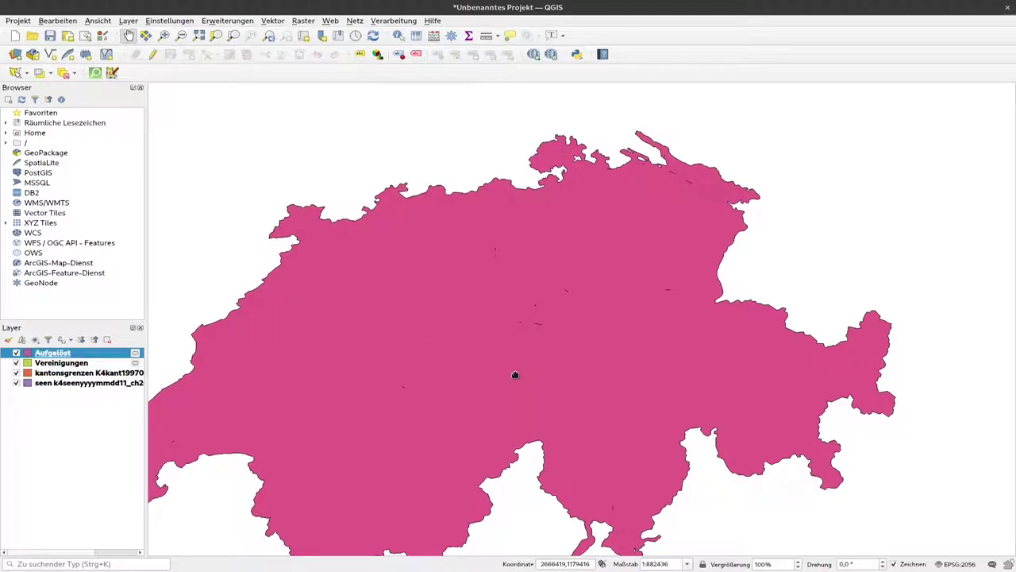
{"action": "scroll", "coordinate": [508, 327], "scroll_direction": "up", "scroll_amount": 3}
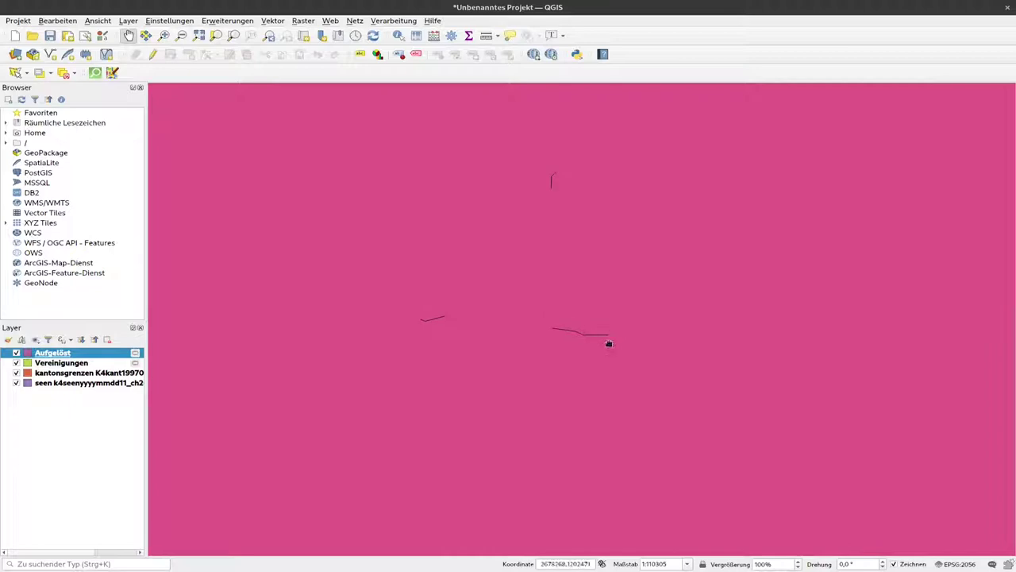
{"action": "scroll", "coordinate": [597, 331], "scroll_direction": "up", "scroll_amount": 3}
{"action": "scroll", "coordinate": [396, 349], "scroll_direction": "up", "scroll_amount": 3}
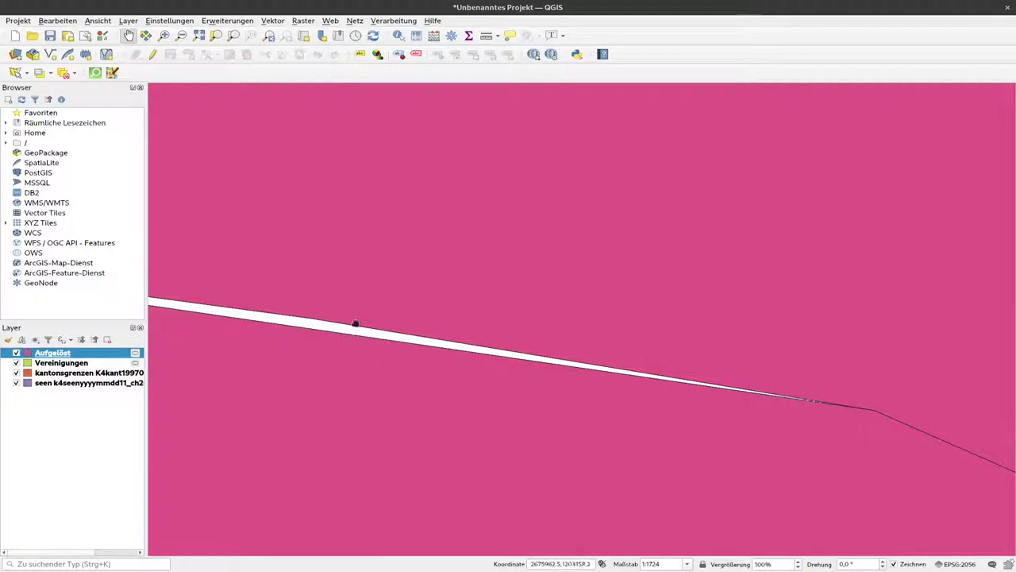
{"action": "scroll", "coordinate": [397, 354], "scroll_direction": "down", "scroll_amount": 4}
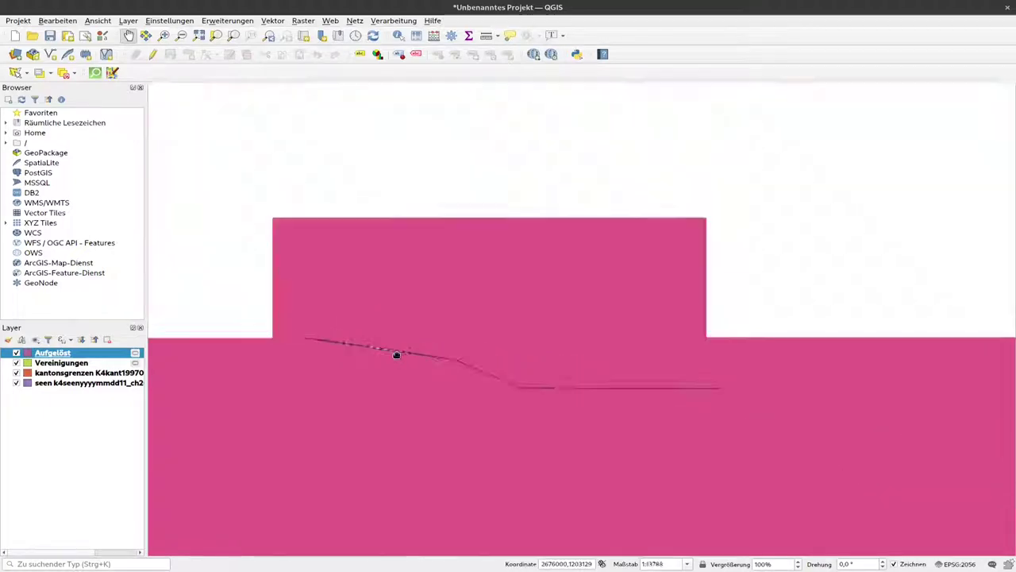
{"action": "scroll", "coordinate": [396, 354], "scroll_direction": "down", "scroll_amount": 5}
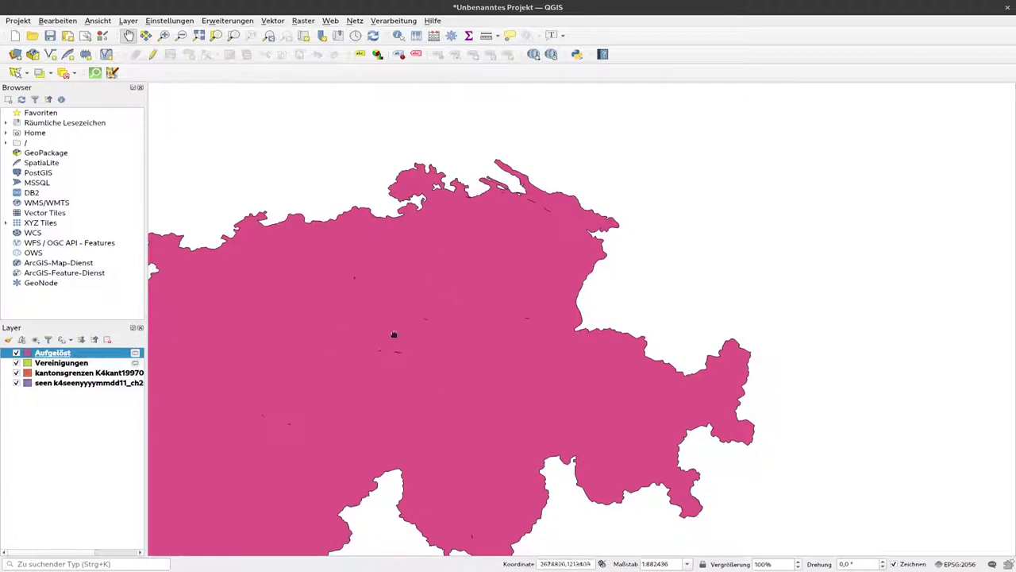
- Make the Aufgelöst layer editable, activate the vertex tool, and zoom in on a gap line
{"action": "left_click", "coordinate": [154, 56]}
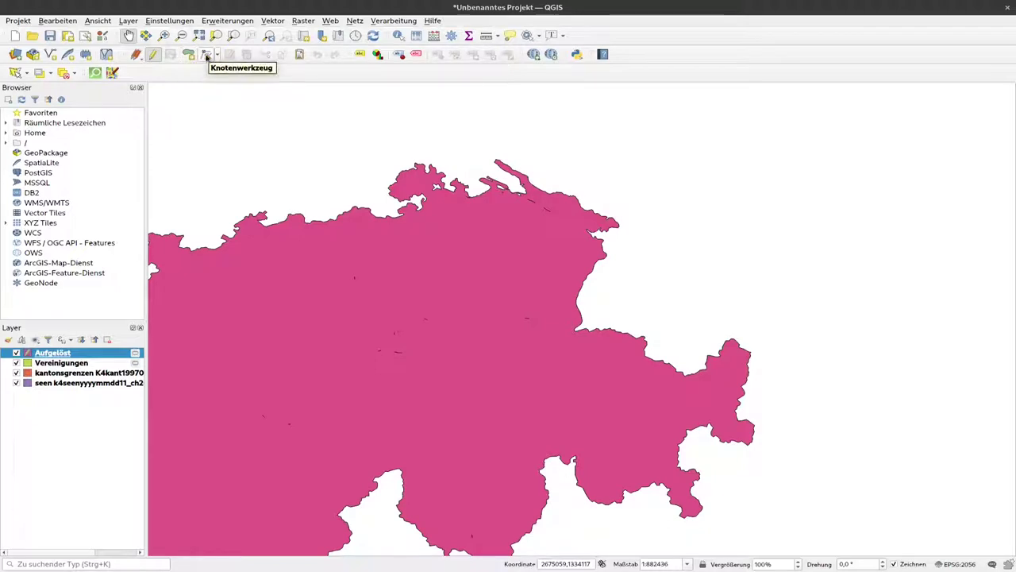
{"action": "left_click", "coordinate": [207, 55]}
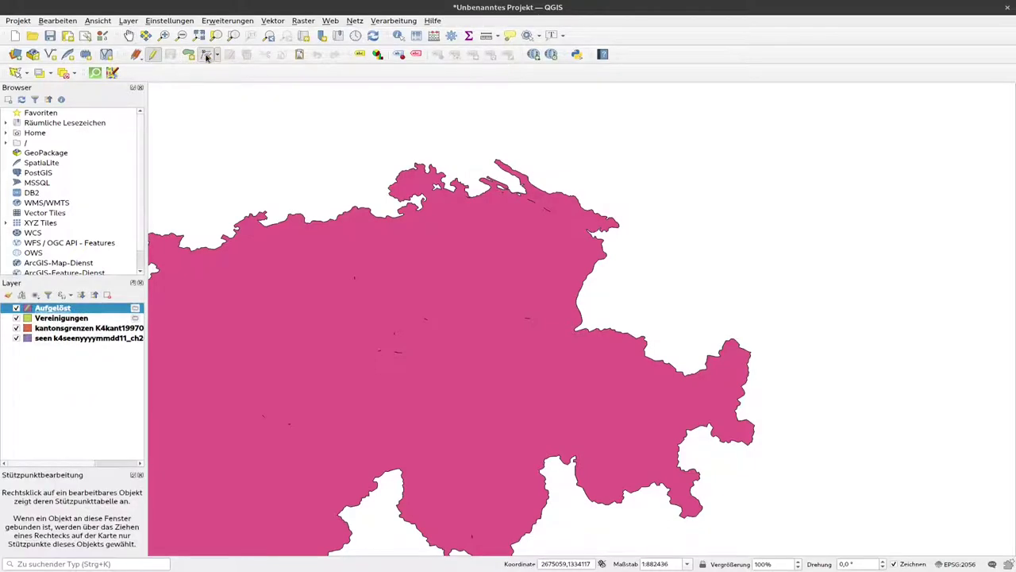
{"action": "mouse_move", "coordinate": [404, 334]}
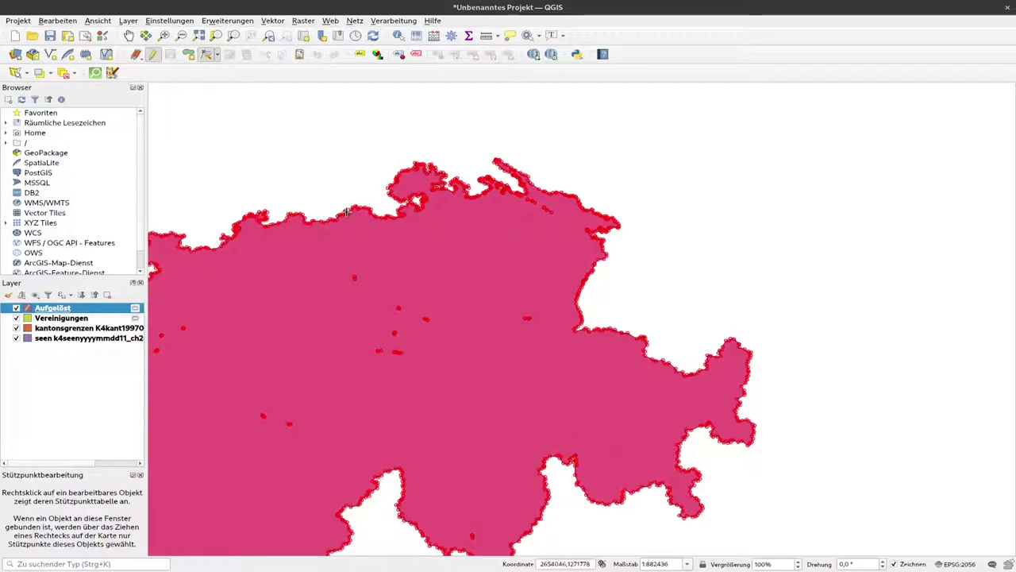
{"action": "scroll", "coordinate": [345, 211], "scroll_direction": "up", "scroll_amount": 4}
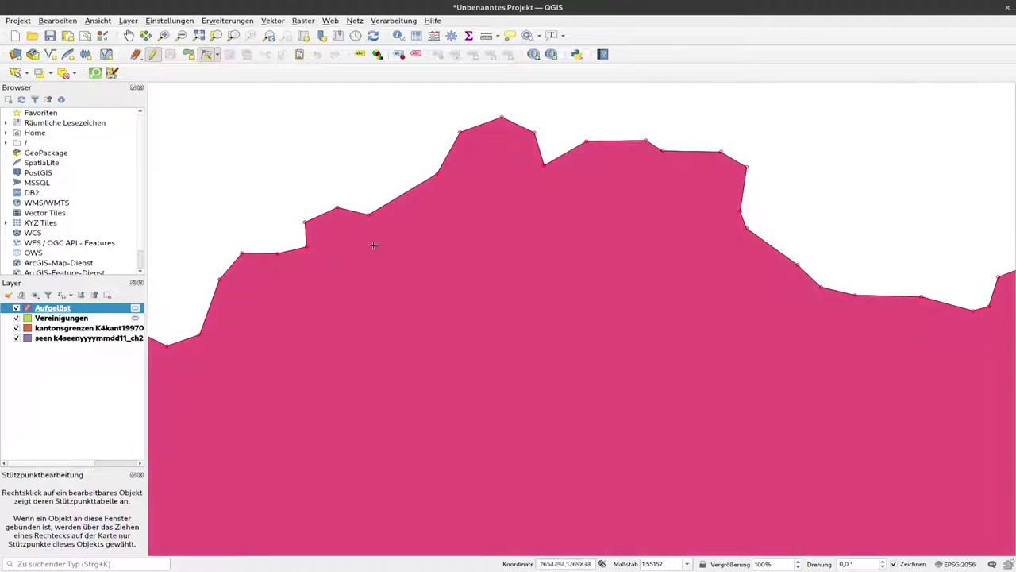
{"action": "scroll", "coordinate": [381, 290], "scroll_direction": "down", "scroll_amount": 4}
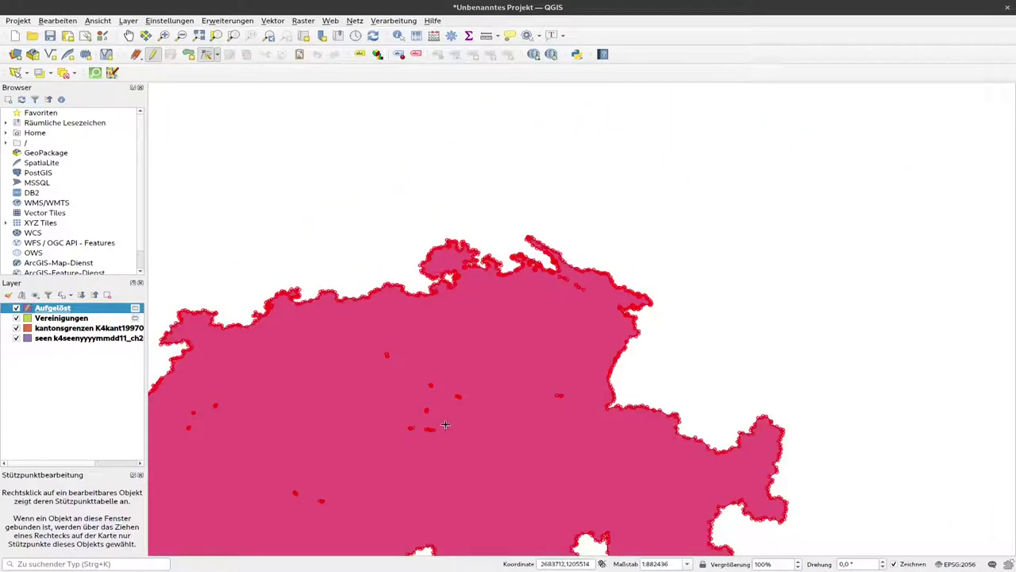
{"action": "scroll", "coordinate": [445, 425], "scroll_direction": "up", "scroll_amount": 2}
{"action": "scroll", "coordinate": [323, 359], "scroll_direction": "up", "scroll_amount": 3}
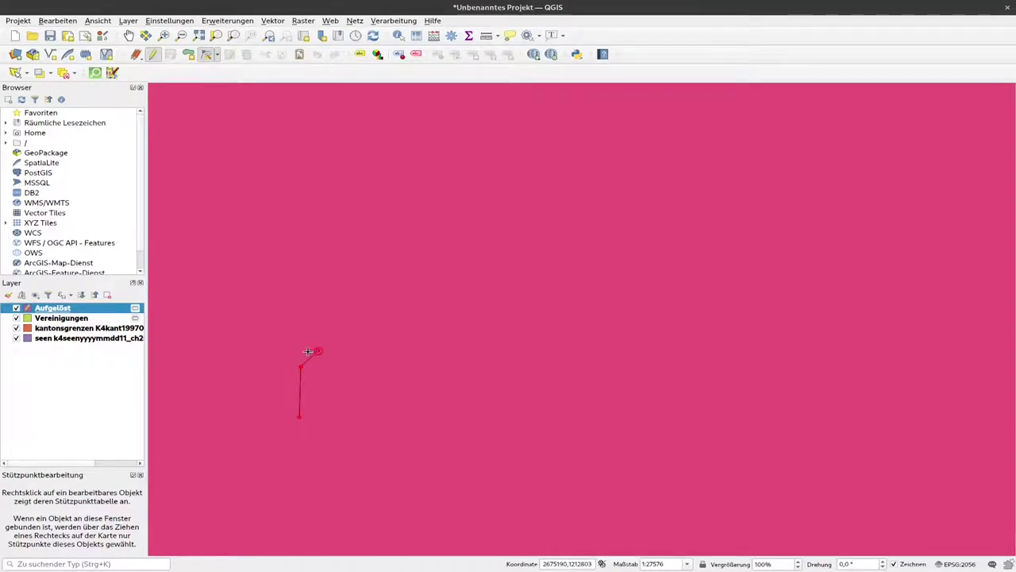
- Apply the 'gradient blue fill' symbol to the Aufgelöst layer in its Symbology properties
{"action": "right_click", "coordinate": [76, 308]}
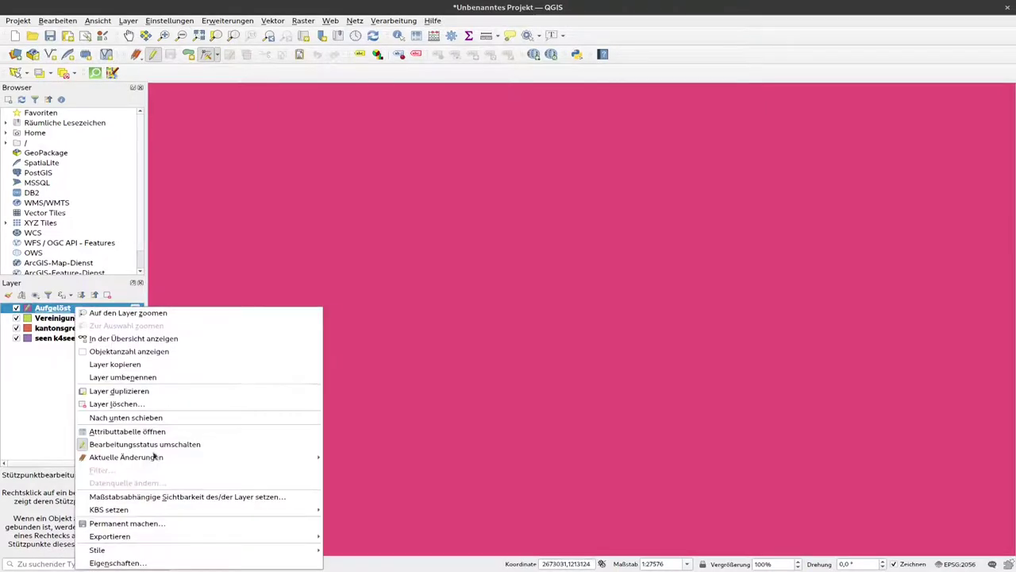
{"action": "left_click", "coordinate": [188, 561]}
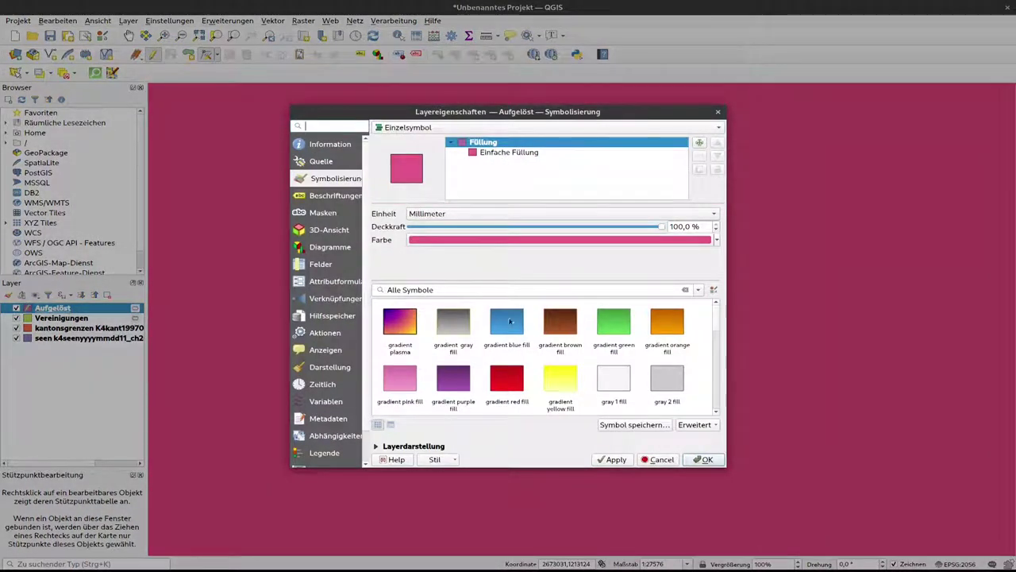
{"action": "left_click", "coordinate": [508, 321]}
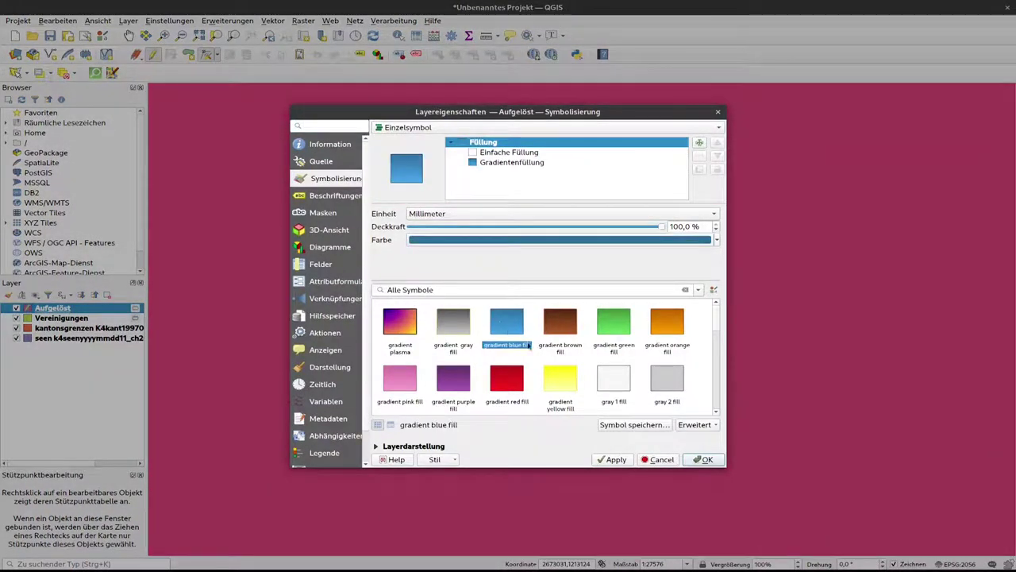
{"action": "left_click", "coordinate": [616, 459]}
{"action": "left_click", "coordinate": [703, 459]}
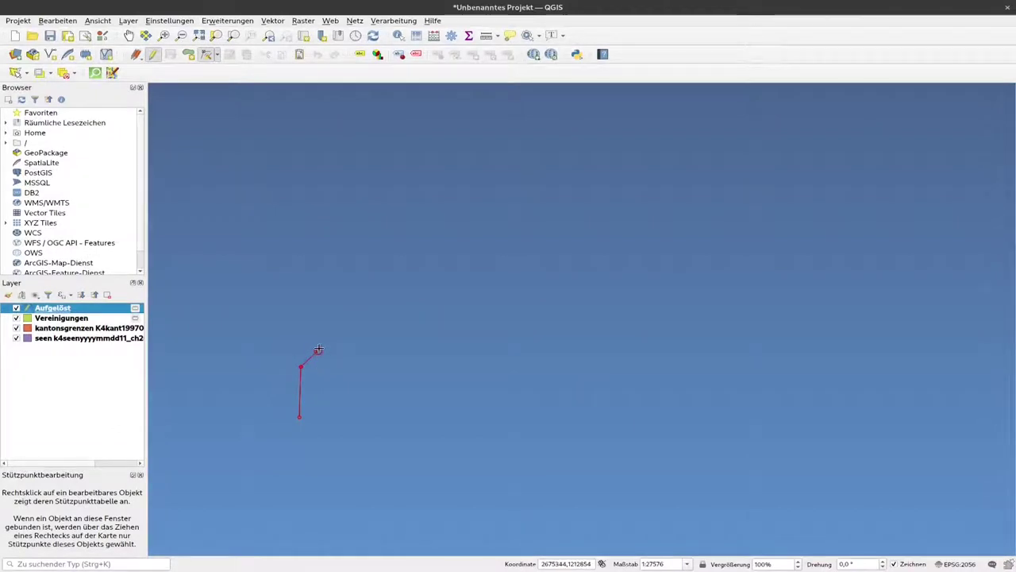
- Finish the digitised line, close the small triangle, and zoom out to nearby stray fragments
{"action": "right_click", "coordinate": [318, 349]}
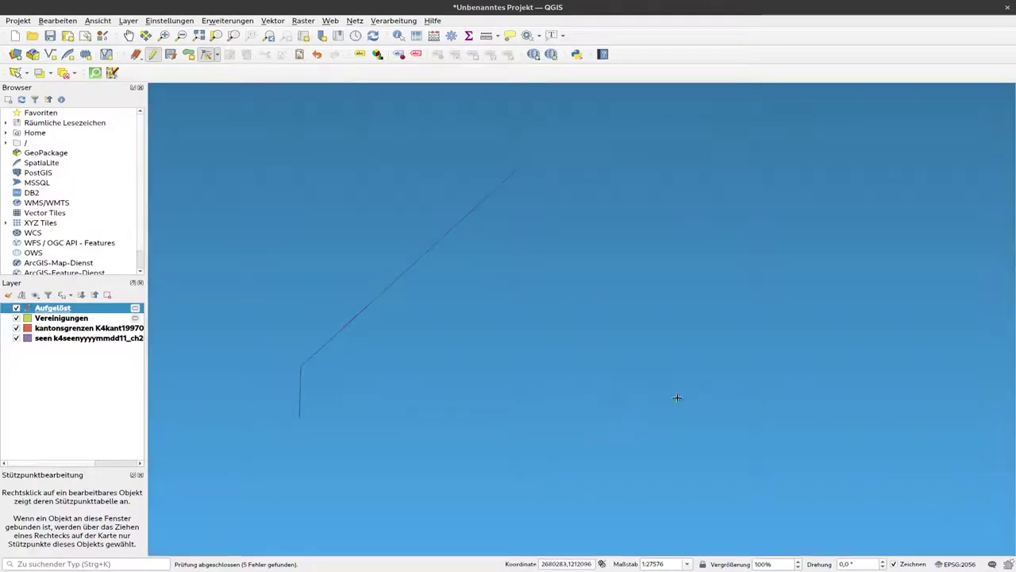
{"action": "left_click", "coordinate": [677, 397]}
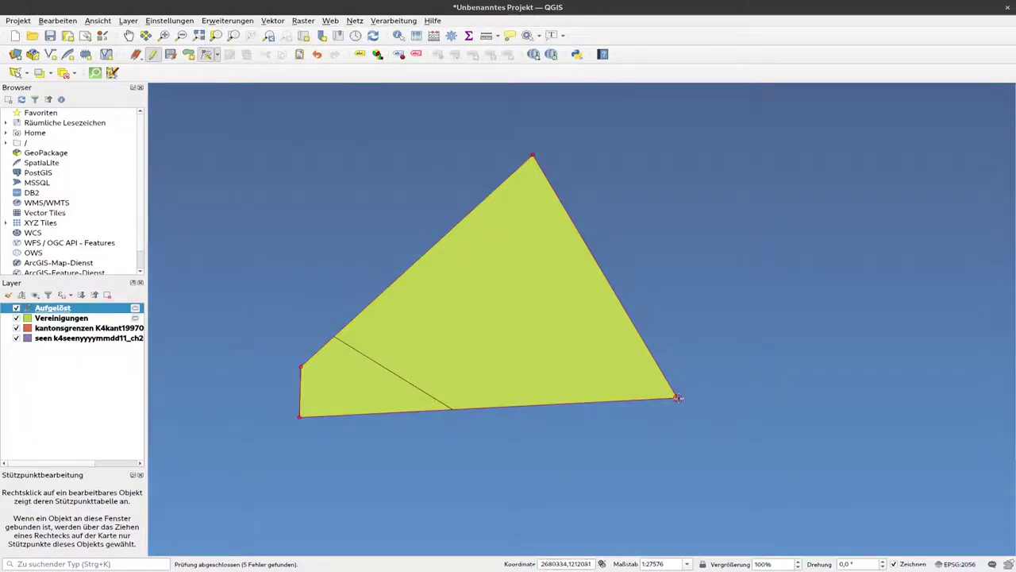
{"action": "scroll", "coordinate": [480, 421], "scroll_direction": "down", "scroll_amount": 2}
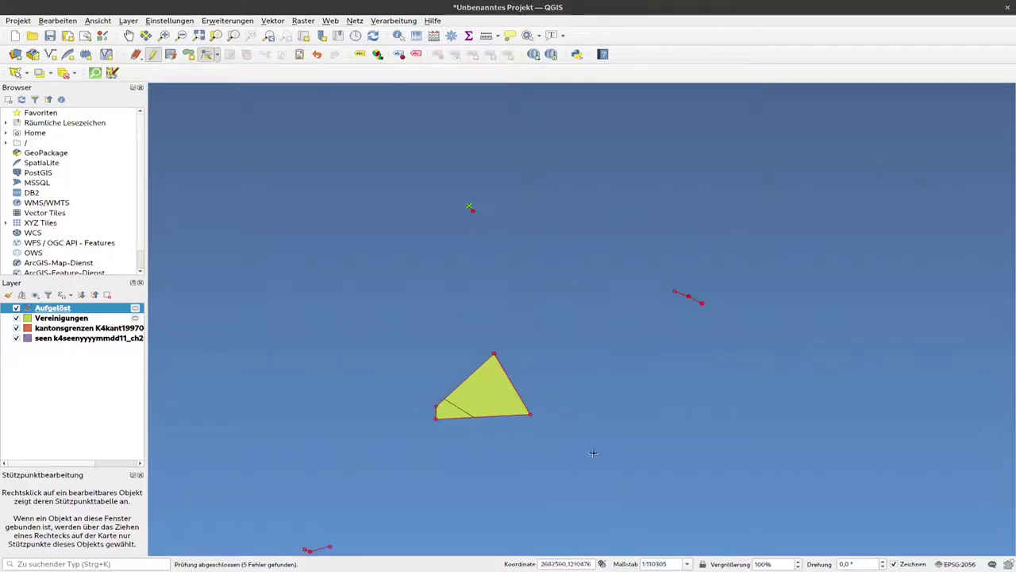
- Delete the stray triangle plus the stray fragments near the top and bottom
{"action": "left_click_drag", "start_coordinate": [312, 294], "coordinate": [600, 469]}
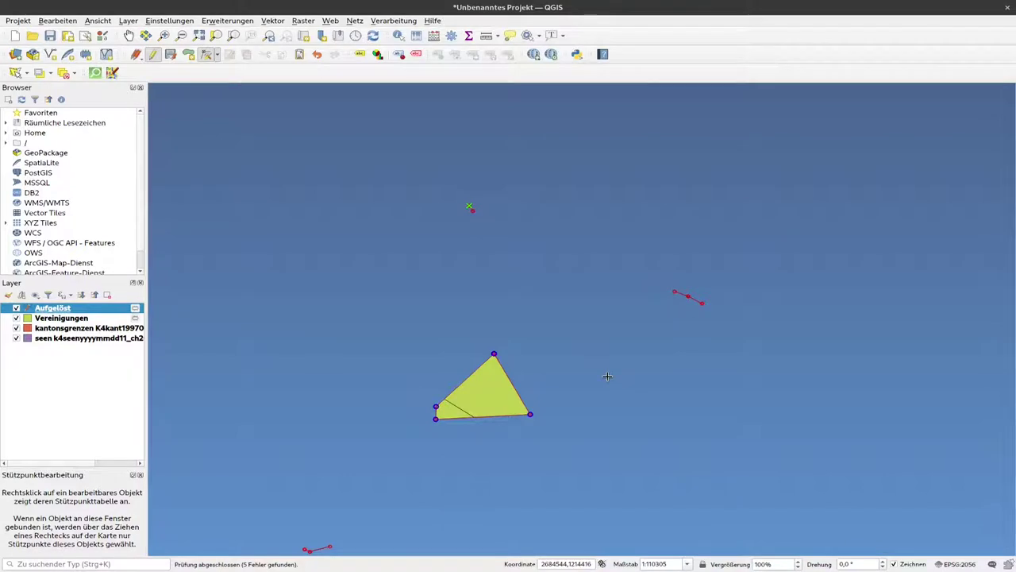
{"action": "key", "text": "Delete"}
{"action": "left_click_drag", "start_coordinate": [408, 164], "coordinate": [768, 334]}
{"action": "key", "text": "Delete"}
{"action": "scroll", "coordinate": [500, 449], "scroll_direction": "down", "scroll_amount": 1}
{"action": "left_click_drag", "start_coordinate": [325, 460], "coordinate": [585, 533]}
{"action": "key", "text": "Delete"}
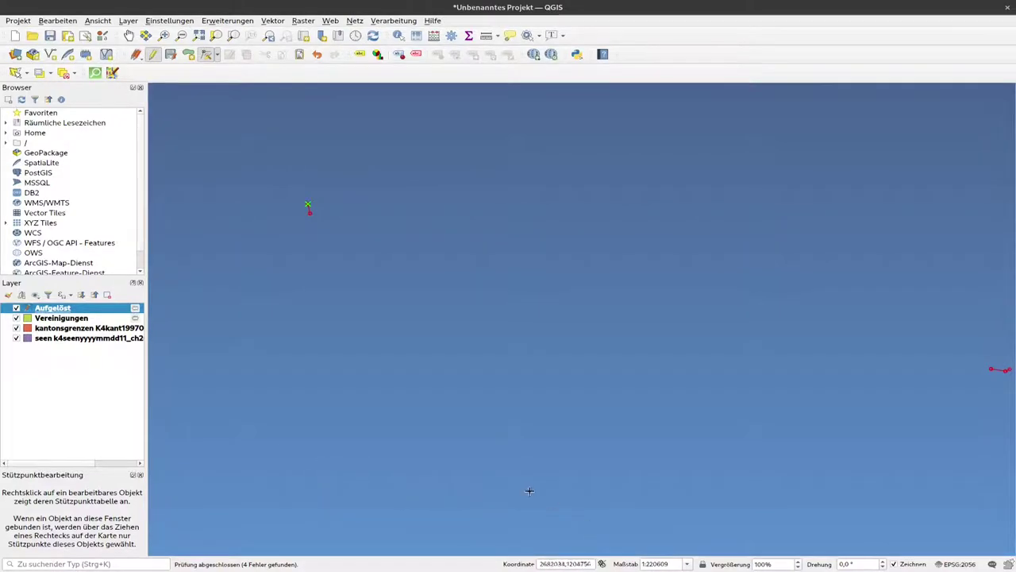
- Delete the small stray feature at upper left and the fragment inside Switzerland
{"action": "left_click_drag", "start_coordinate": [277, 177], "coordinate": [409, 277]}
{"action": "key", "text": "Delete"}
{"action": "scroll", "coordinate": [471, 366], "scroll_direction": "down", "scroll_amount": 4}
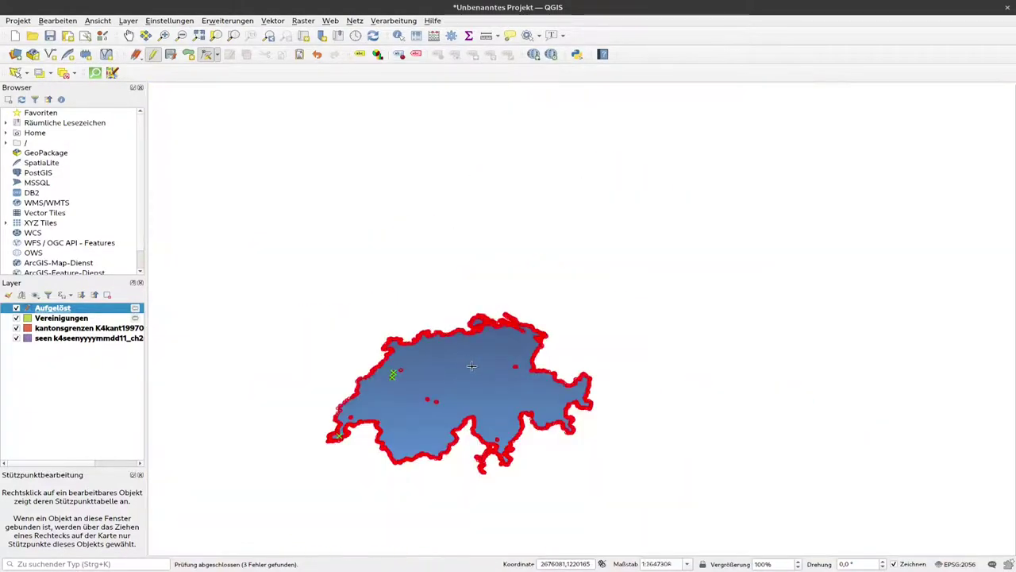
{"action": "scroll", "coordinate": [486, 352], "scroll_direction": "up", "scroll_amount": 3}
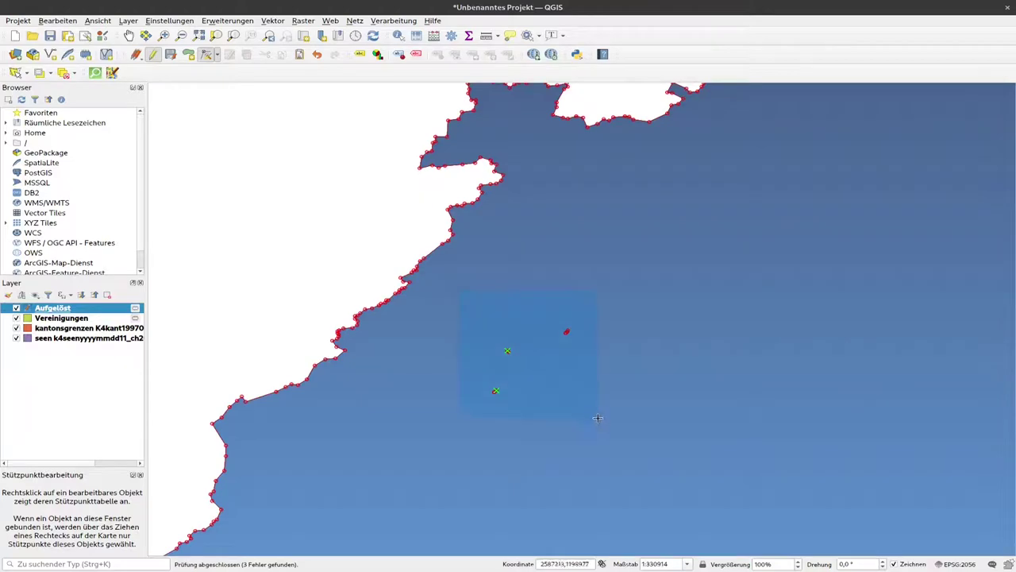
{"action": "left_click_drag", "start_coordinate": [598, 417], "coordinate": [598, 418]}
{"action": "key", "text": "Delete"}
- Zoom around to find and delete another remaining small stray feature
{"action": "scroll", "coordinate": [598, 429], "scroll_direction": "down", "scroll_amount": 3}
{"action": "scroll", "coordinate": [496, 488], "scroll_direction": "up", "scroll_amount": 4}
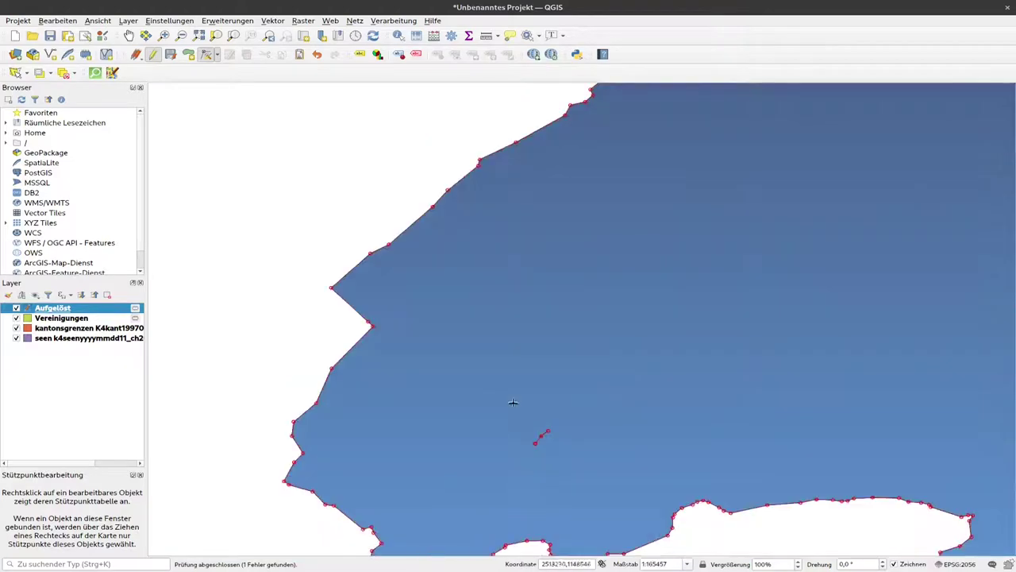
{"action": "scroll", "coordinate": [585, 466], "scroll_direction": "down", "scroll_amount": 4}
{"action": "scroll", "coordinate": [547, 516], "scroll_direction": "up", "scroll_amount": 3}
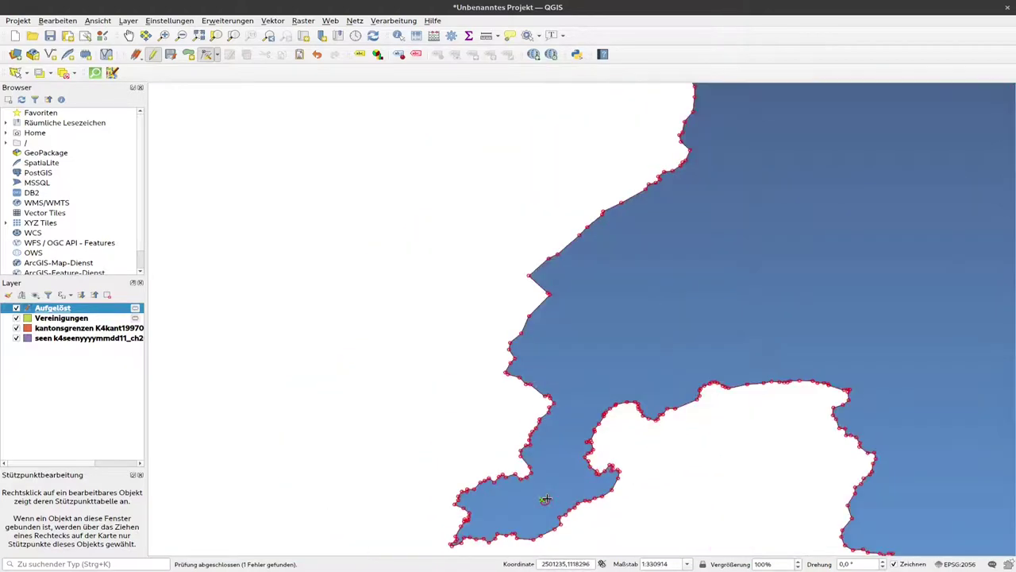
{"action": "scroll", "coordinate": [546, 498], "scroll_direction": "up", "scroll_amount": 1}
{"action": "left_click_drag", "start_coordinate": [508, 483], "coordinate": [594, 534]}
{"action": "key", "text": "Delete"}
- Delete the small red stray pieces and one more stray fragment
{"action": "scroll", "coordinate": [553, 510], "scroll_direction": "down", "scroll_amount": 3}
{"action": "scroll", "coordinate": [743, 443], "scroll_direction": "up", "scroll_amount": 3}
{"action": "left_click_drag", "start_coordinate": [570, 367], "coordinate": [839, 503]}
{"action": "key", "text": "Delete"}
{"action": "scroll", "coordinate": [810, 500], "scroll_direction": "down", "scroll_amount": 3}
{"action": "scroll", "coordinate": [845, 483], "scroll_direction": "up", "scroll_amount": 2}
{"action": "left_click_drag", "start_coordinate": [631, 427], "coordinate": [660, 485]}
{"action": "key", "text": "Delete"}
- Pan and zoom to bring the cleaned Switzerland polygon back to the map centre
{"action": "scroll", "coordinate": [659, 487], "scroll_direction": "down", "scroll_amount": 4}
{"action": "scroll", "coordinate": [658, 512], "scroll_direction": "up", "scroll_amount": 2}
{"action": "left_click_drag", "start_coordinate": [562, 463], "coordinate": [600, 323]}
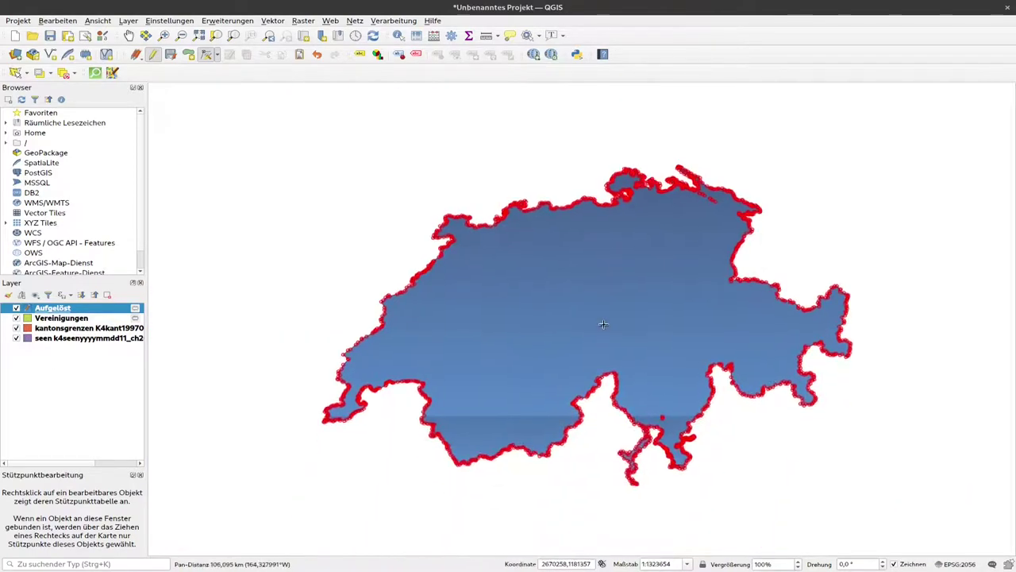
{"action": "scroll", "coordinate": [635, 389], "scroll_direction": "up", "scroll_amount": 3}
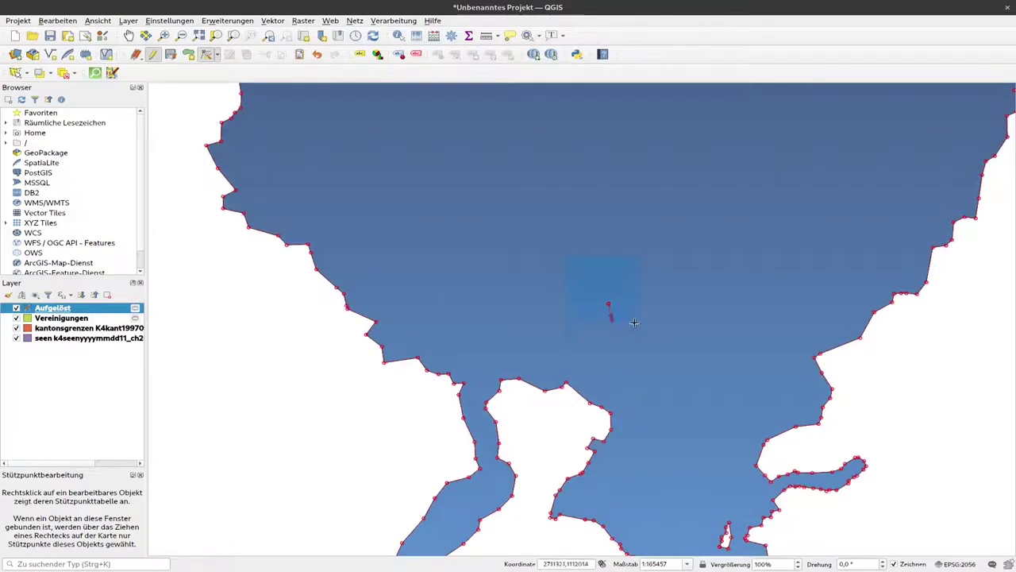
{"action": "scroll", "coordinate": [643, 341], "scroll_direction": "down", "scroll_amount": 3}
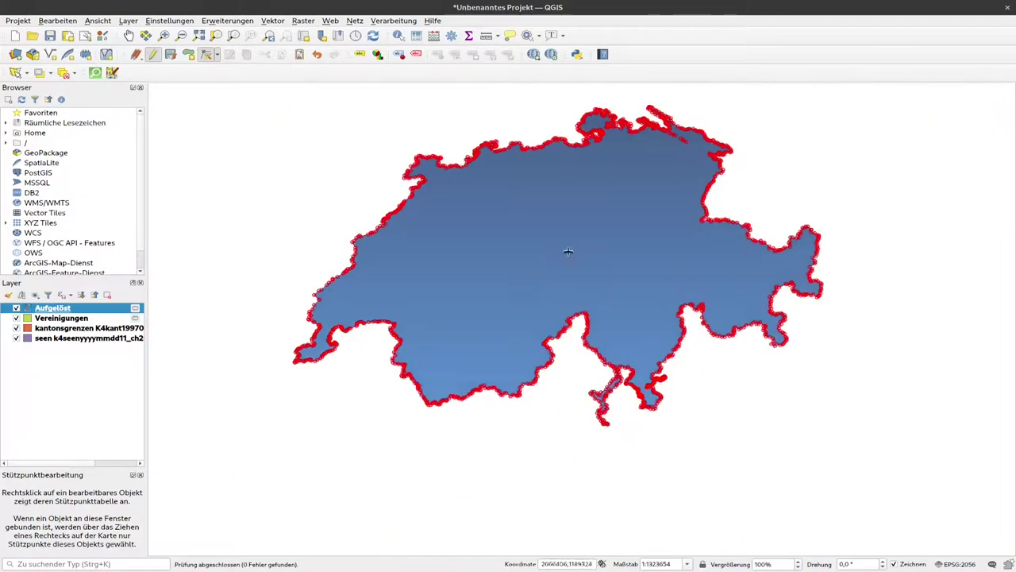
{"action": "left_click_drag", "start_coordinate": [568, 251], "coordinate": [580, 374]}
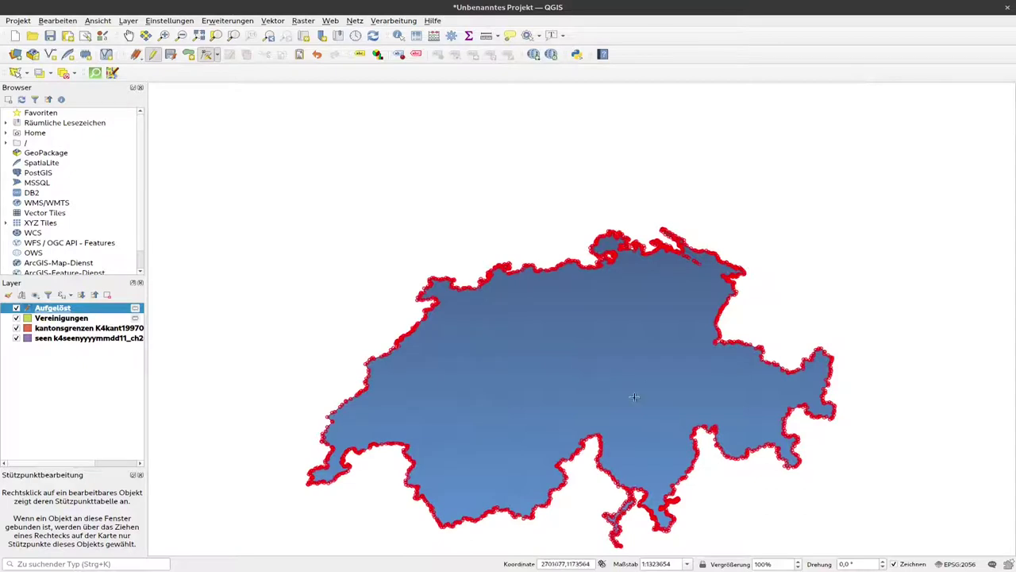
- Save the Aufgelöst layer's vertex deletions and leave edit mode, keeping the blue-gradient Switzerland polygon
{"action": "left_click", "coordinate": [153, 54]}
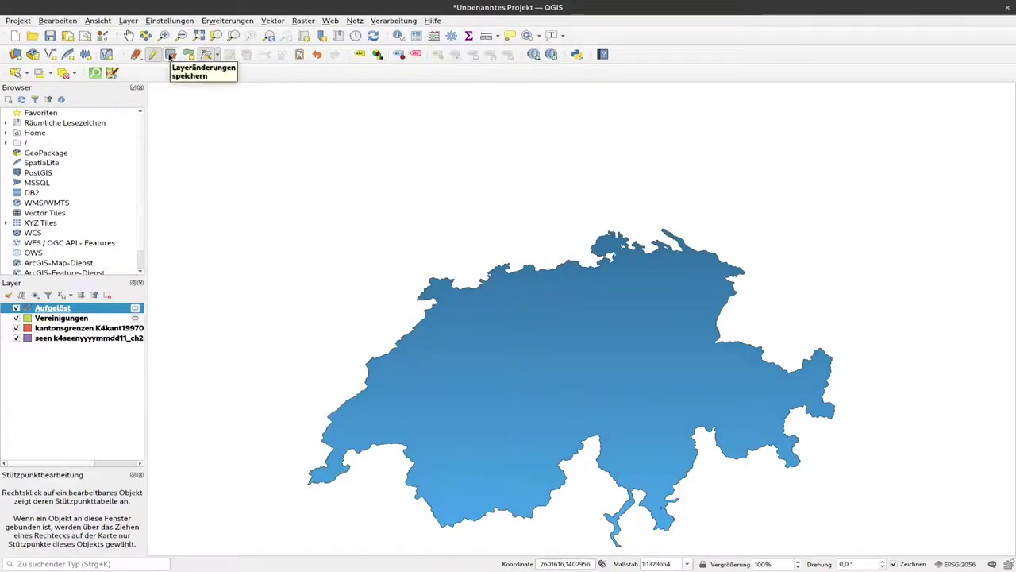
{"action": "left_click", "coordinate": [170, 56]}
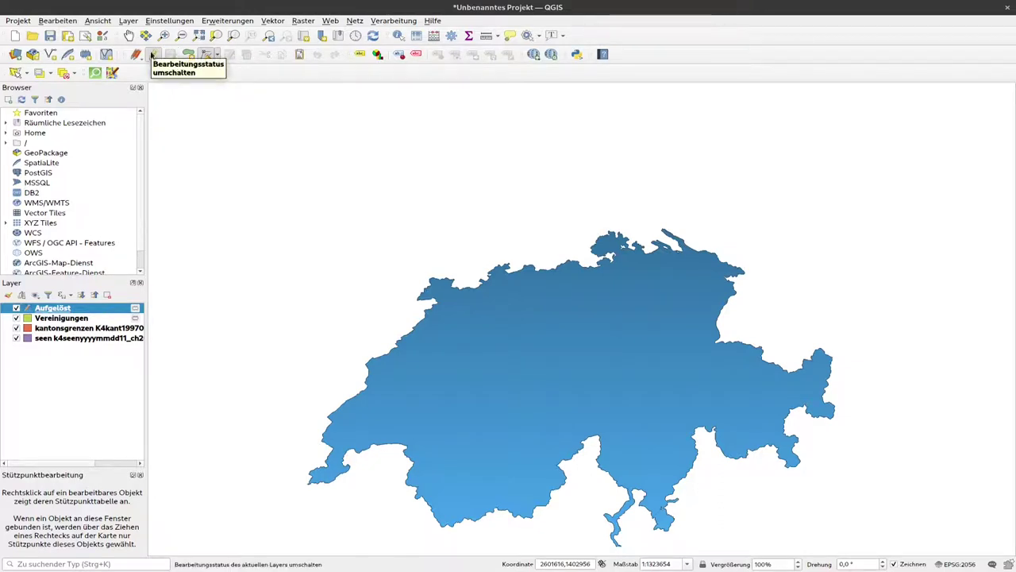
{"action": "left_click", "coordinate": [152, 54]}
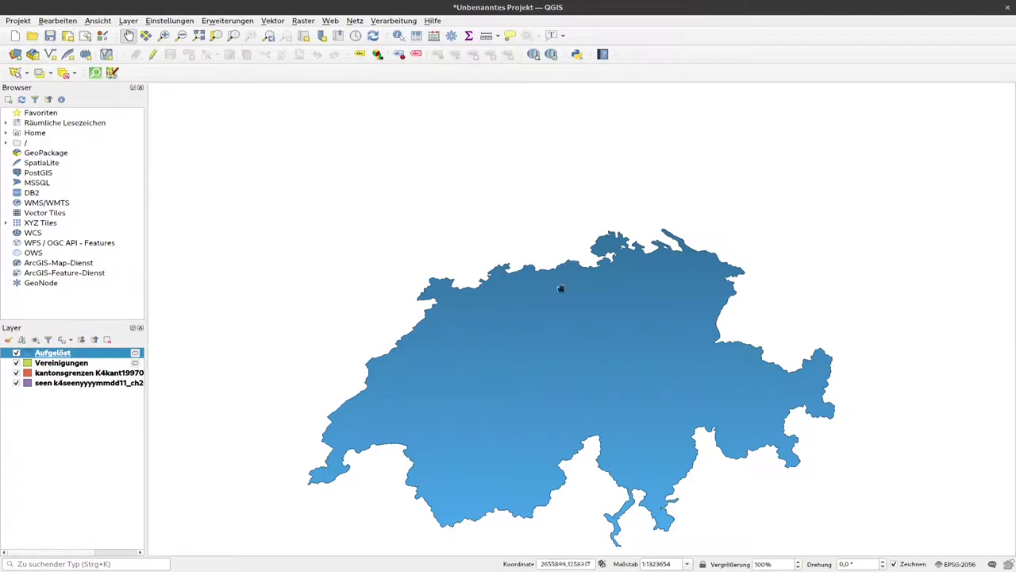
{"action": "left_click_drag", "start_coordinate": [662, 383], "coordinate": [567, 328]}
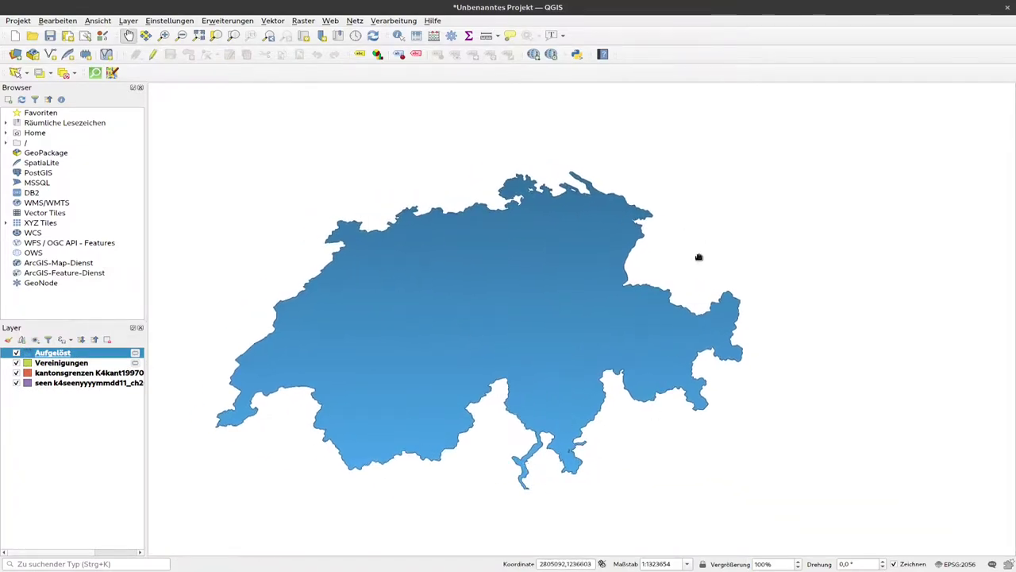